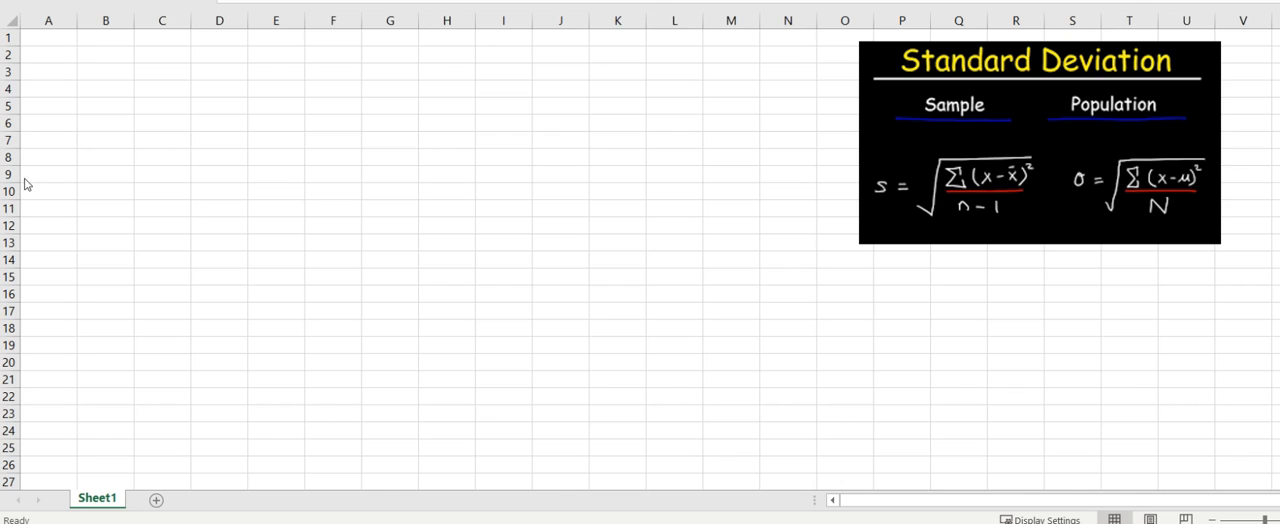
# Step: Enter the header "Sample x" in cell A1
pyautogui.click(63, 37)
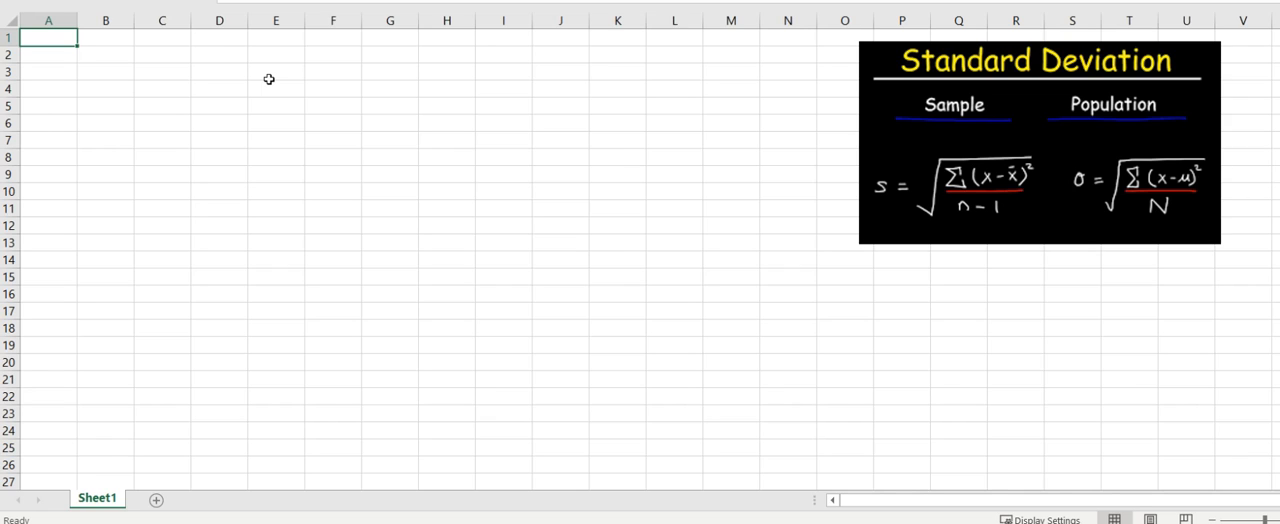
pyautogui.write('Sample x')
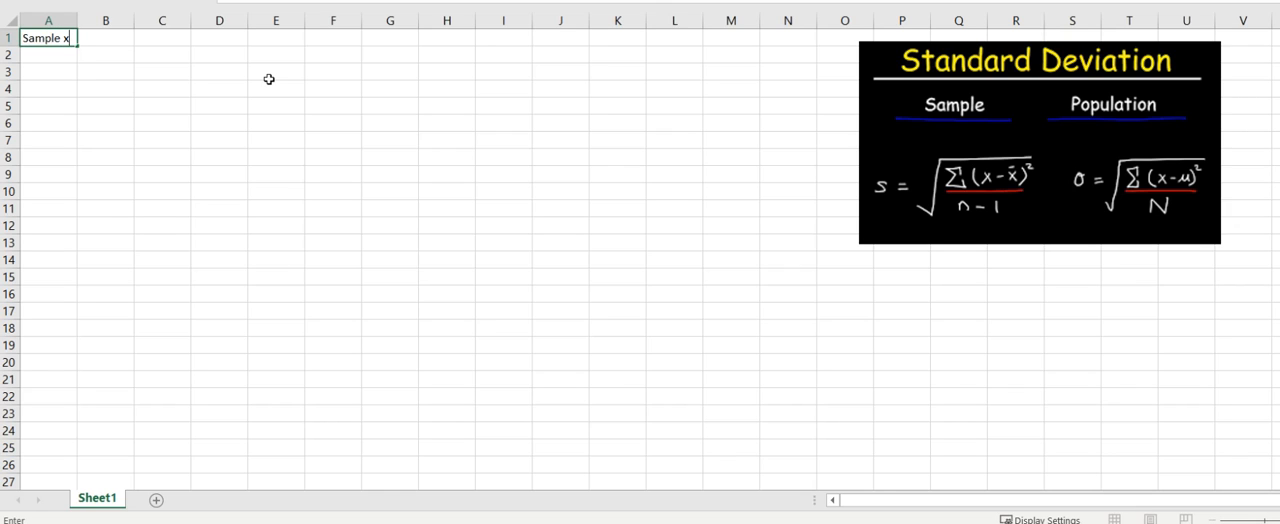
pyautogui.press('Return')
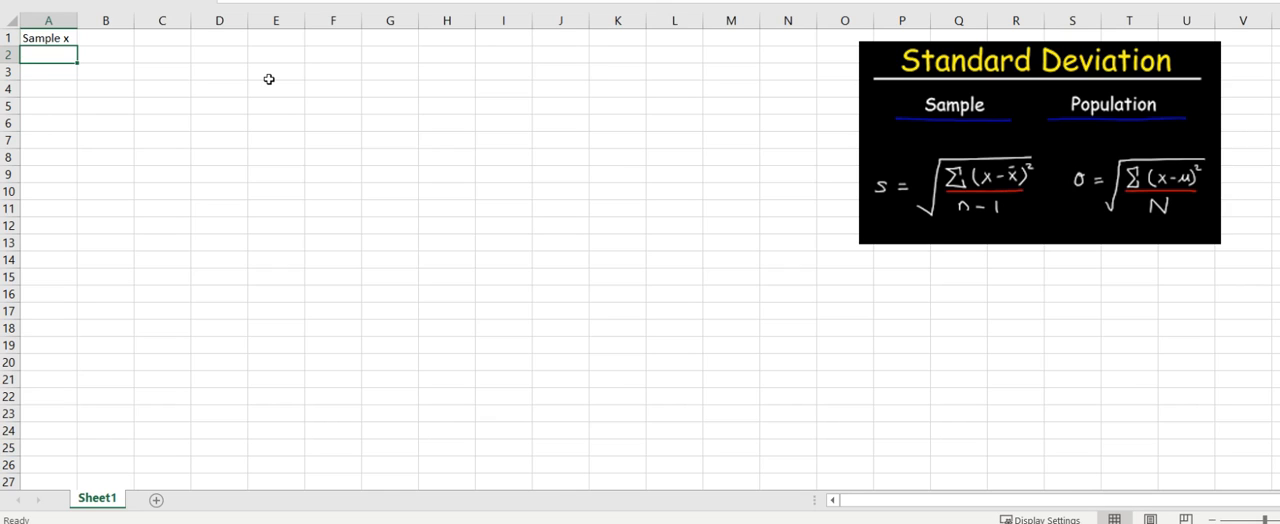
# Step: Fill cells A2 to A11 with the sample values 5, 8, 10, 10, 3, 6, 4, 9, 12 and 15
pyautogui.write('5')
pyautogui.press('Return')
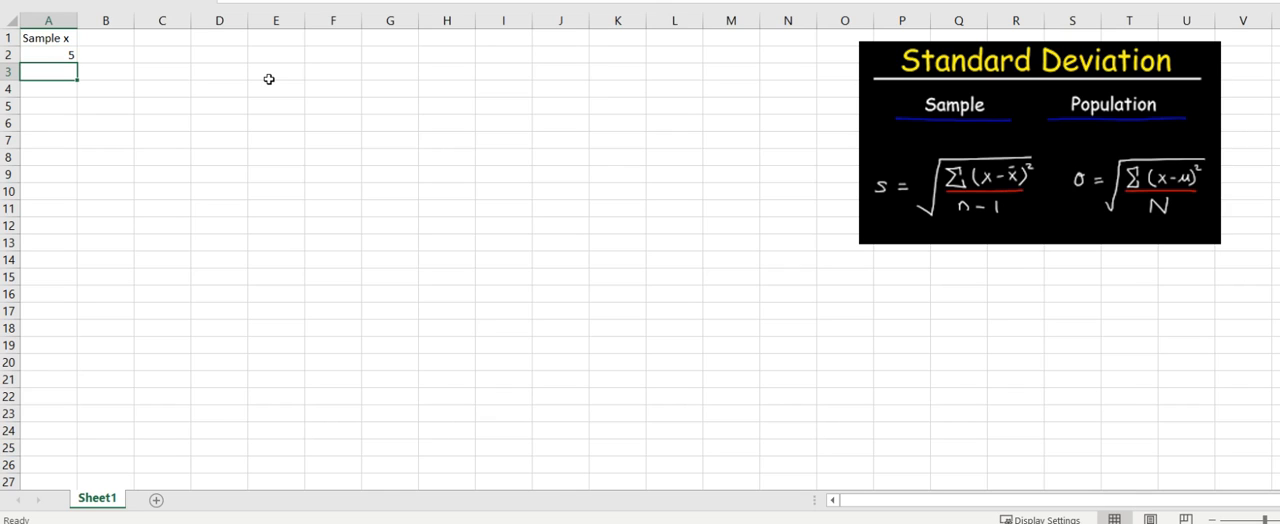
pyautogui.write('8')
pyautogui.press('Return')
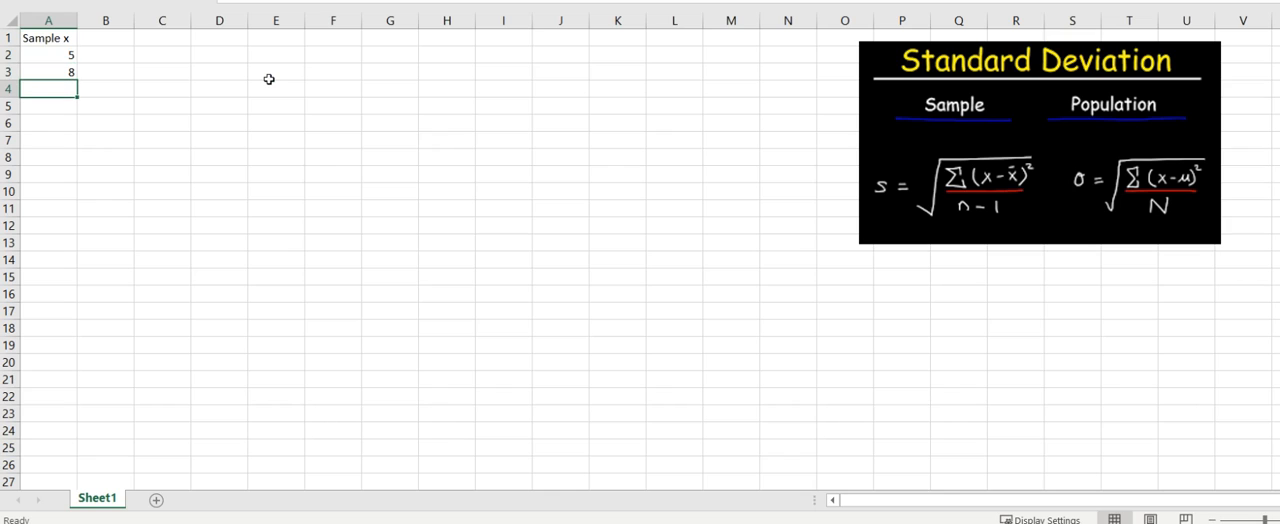
pyautogui.write('10')
pyautogui.press('Return')
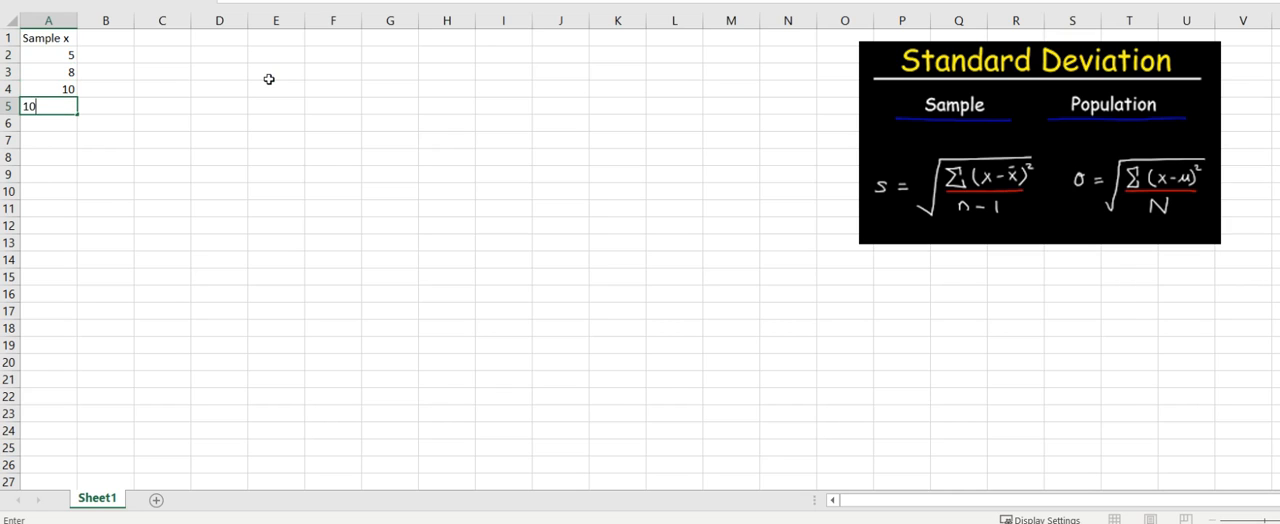
pyautogui.write('10')
pyautogui.press('Return')
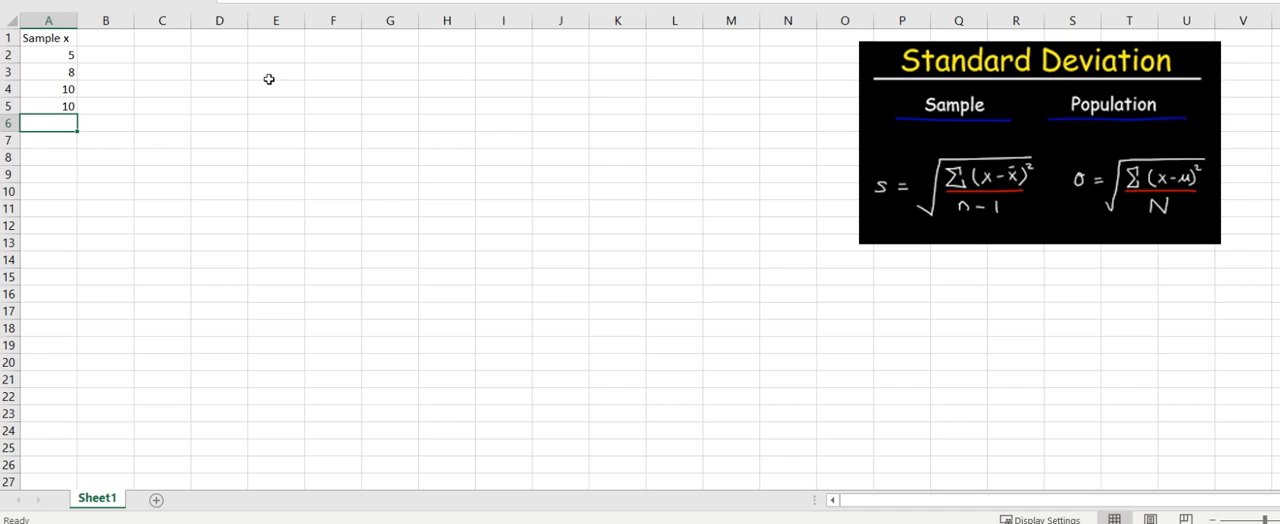
pyautogui.write('3')
pyautogui.press('Return')
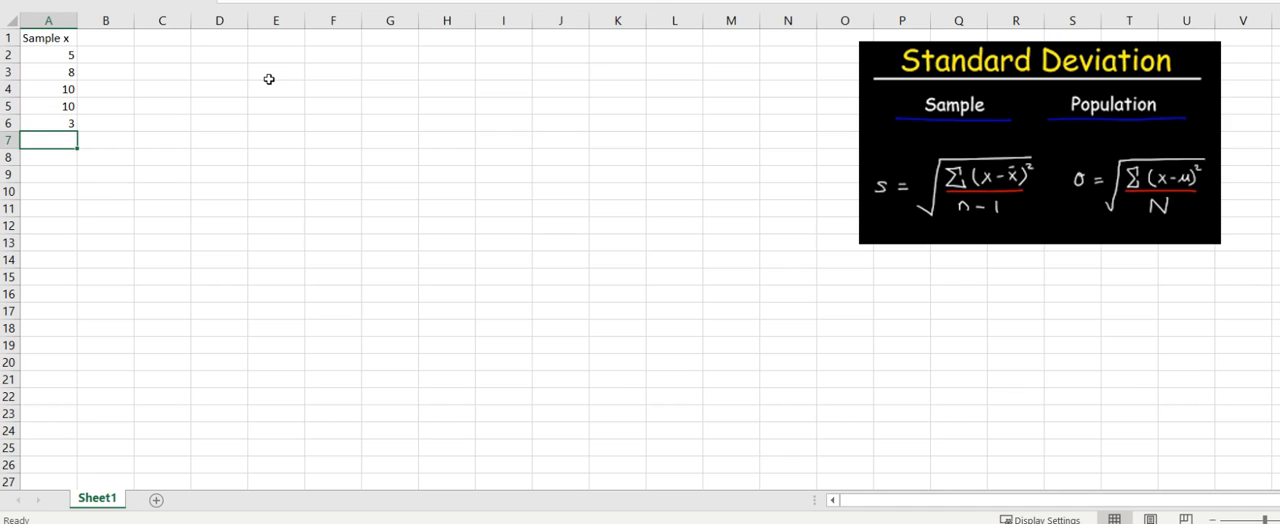
pyautogui.write('6')
pyautogui.press('Return')
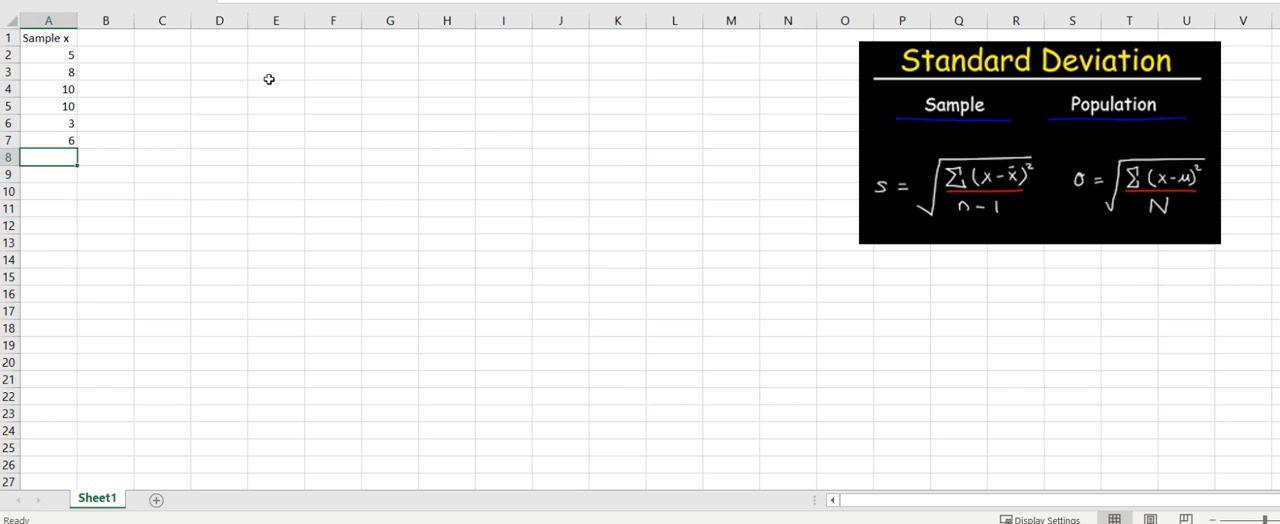
pyautogui.write('4')
pyautogui.press('Return')
pyautogui.write('9')
pyautogui.press('Return')
pyautogui.write('12')
pyautogui.press('Return')
pyautogui.write('15')
pyautogui.press('Return')
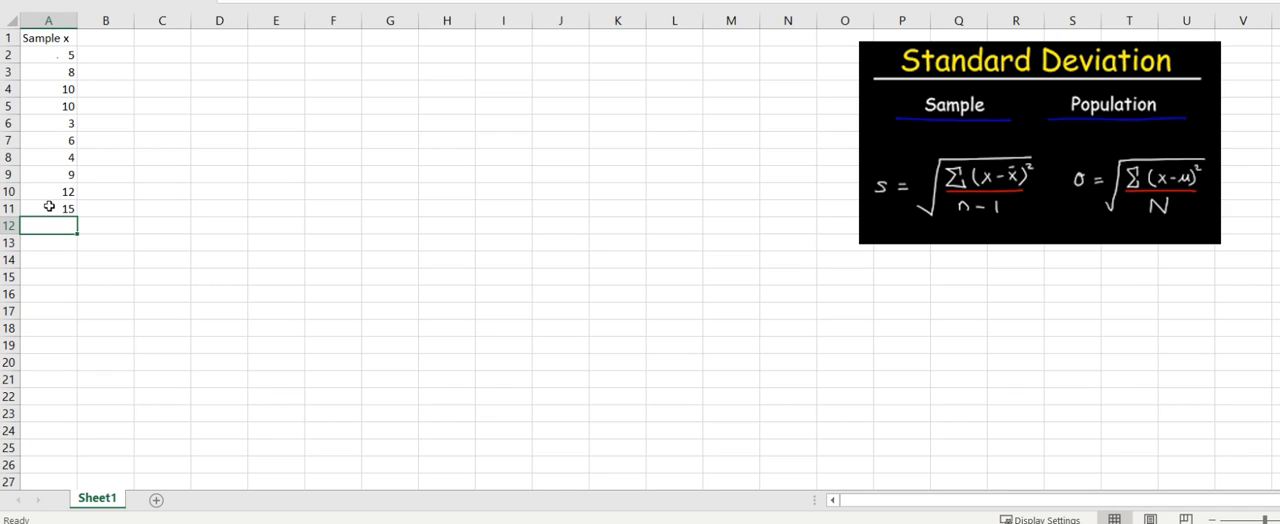
# Step: Enter the header "x - mean" in cell B1
pyautogui.click(109, 41)
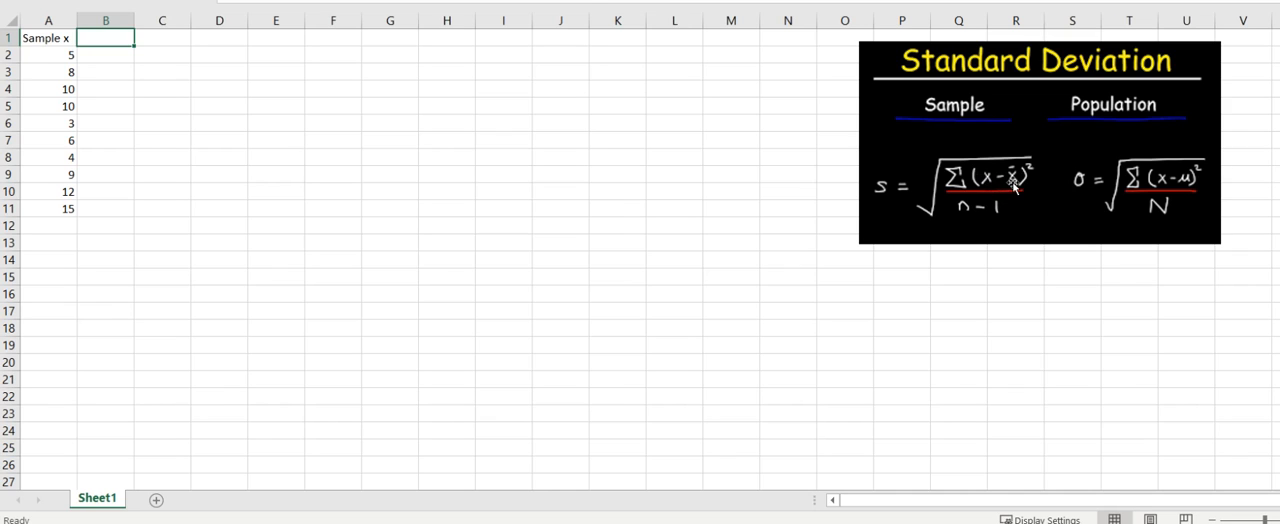
pyautogui.write('x - mean')
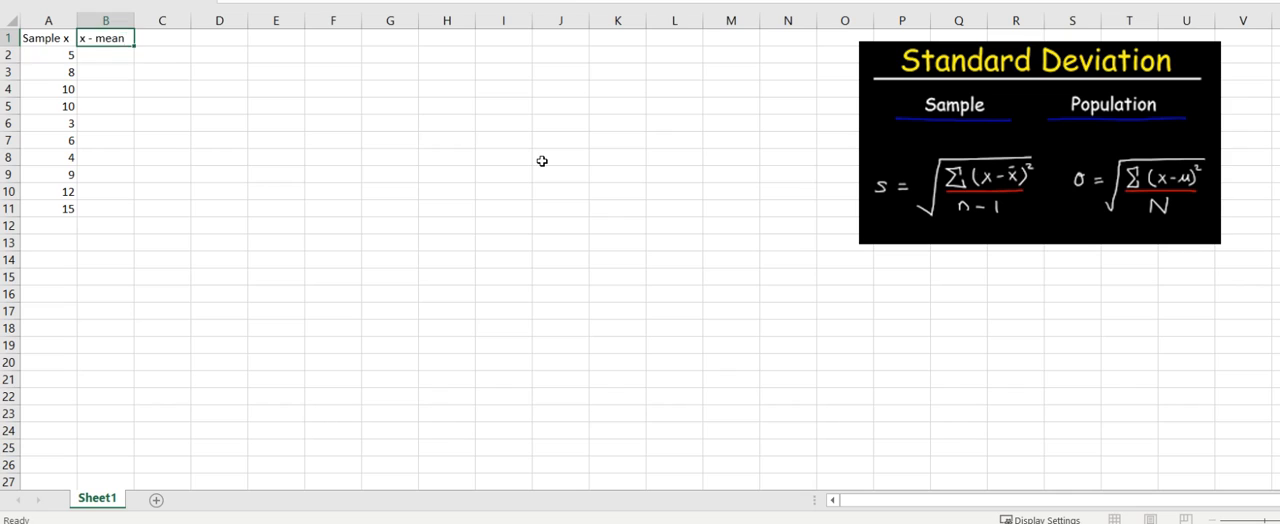
pyautogui.press('Return')
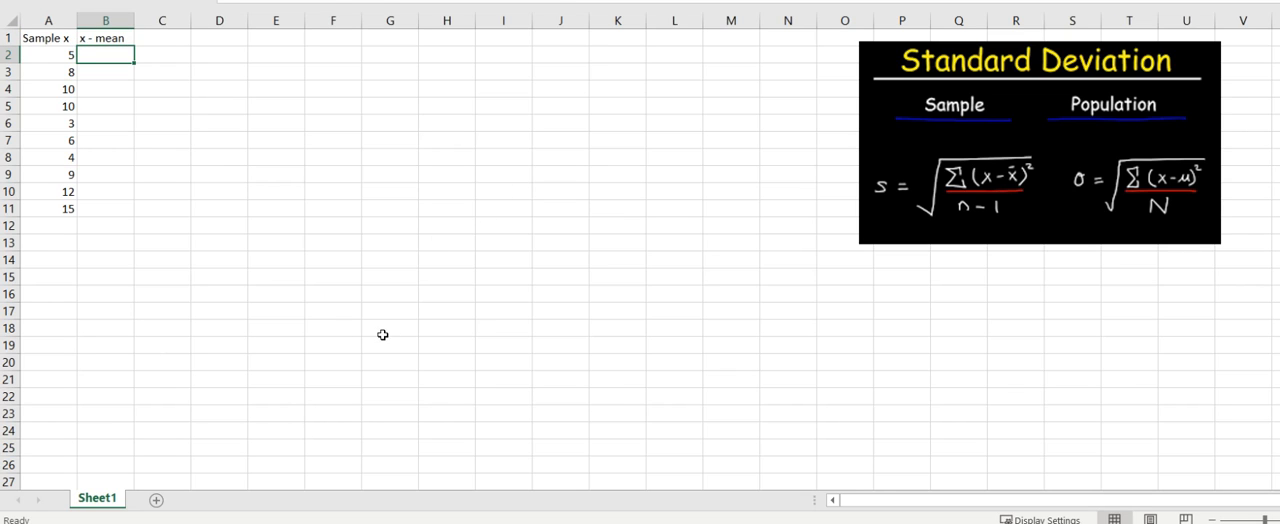
# Step: Sum the sample values A2:A11 in cell A12 with AutoSum
pyautogui.click(37, 222)
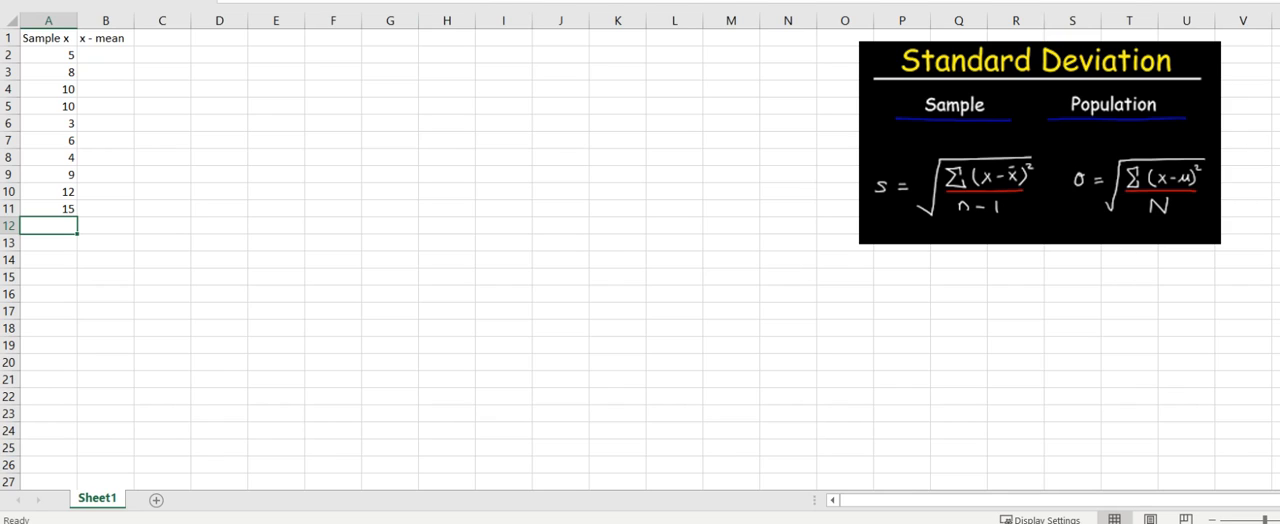
pyautogui.moveTo(476, 3); pyautogui.dragTo(435, 4)
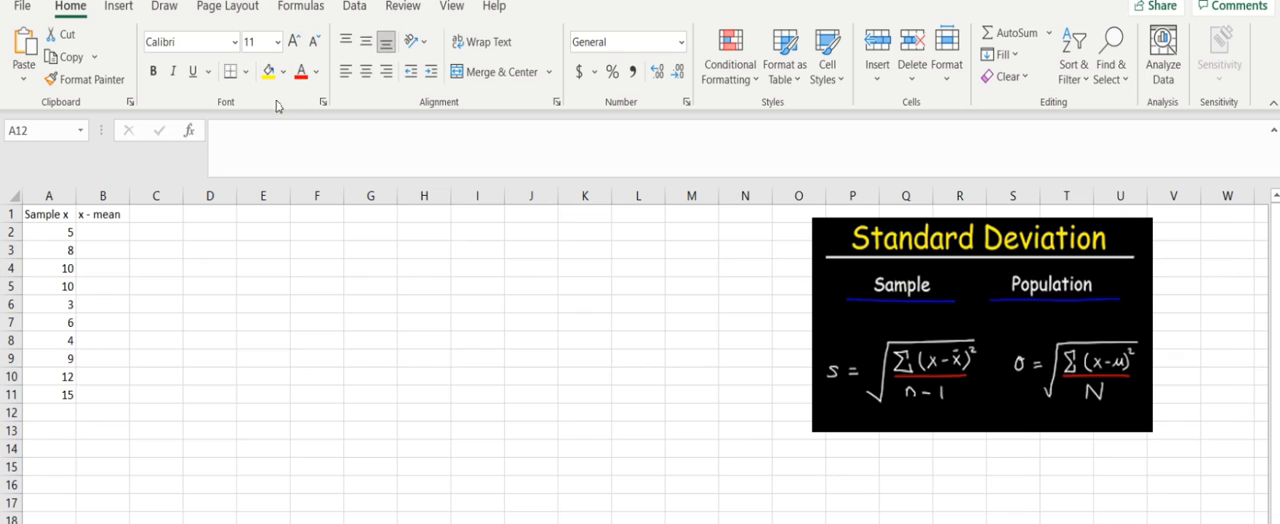
pyautogui.click(72, 410)
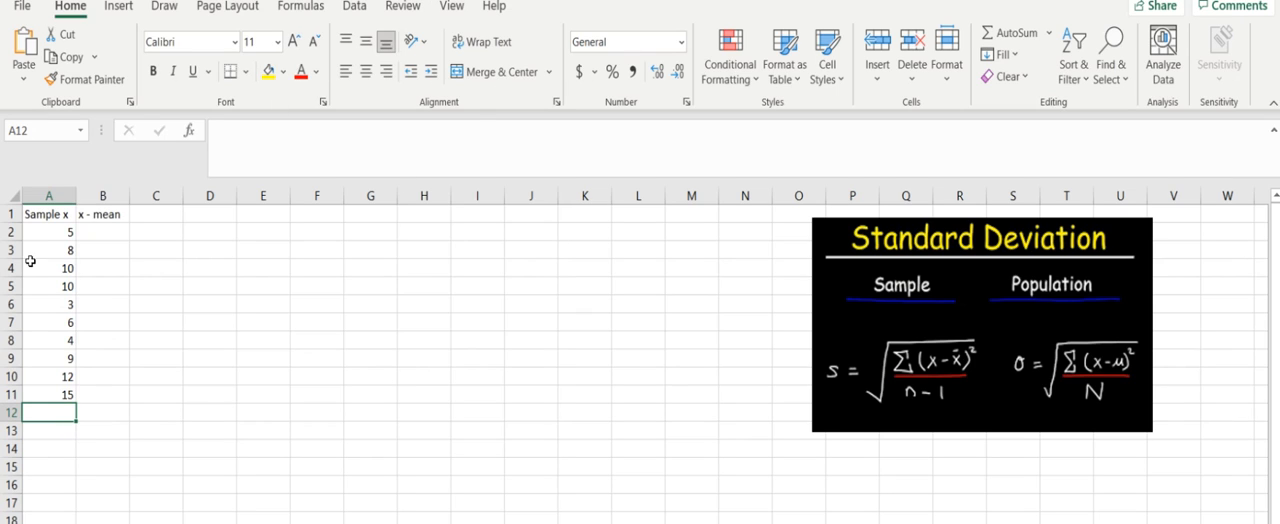
pyautogui.click(997, 35)
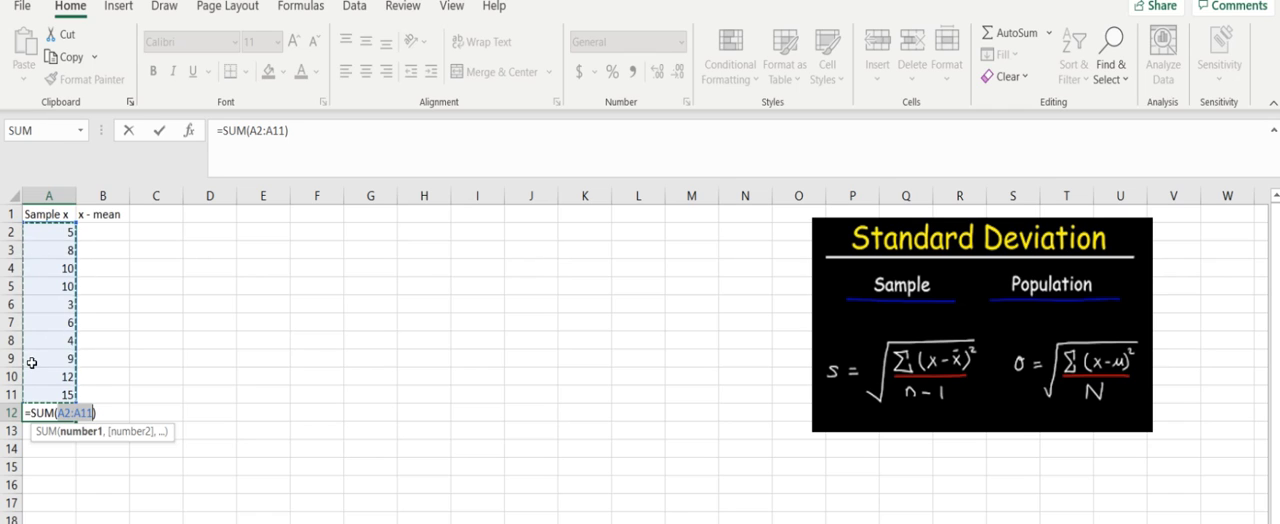
pyautogui.press('Return')
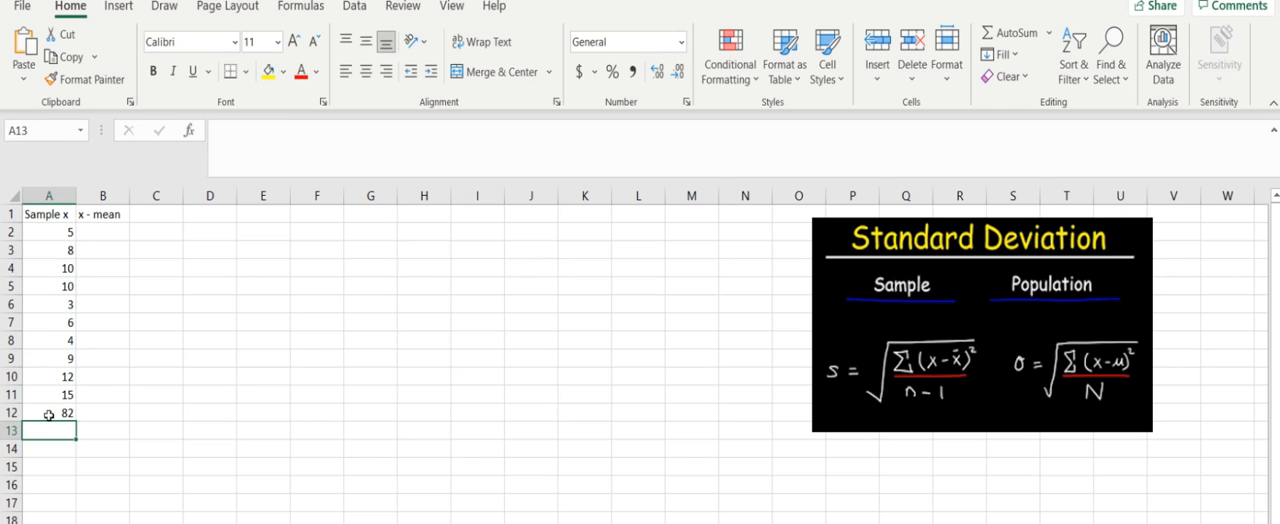
# Step: Add a bottom border to cell A11, the last sample value above the total
pyautogui.click(52, 485)
pyautogui.click(56, 398)
pyautogui.click(44, 231)
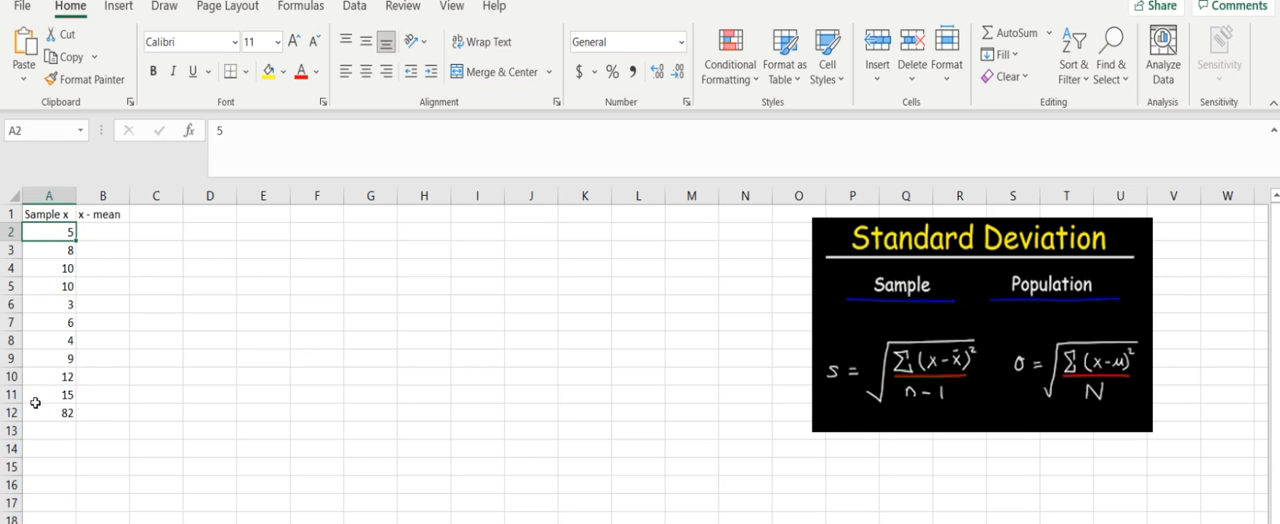
pyautogui.click(40, 396)
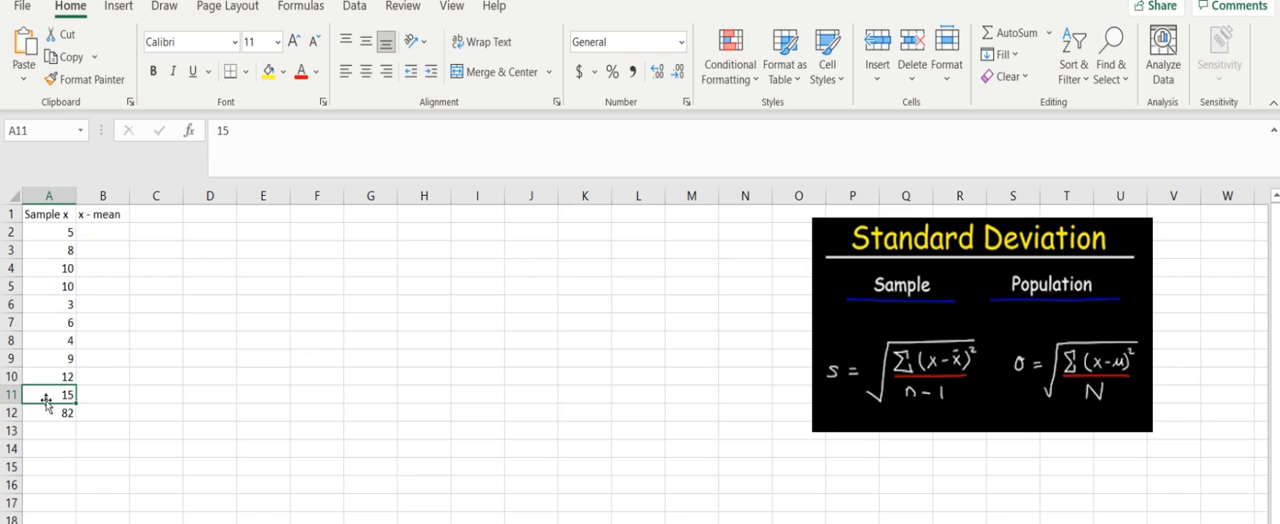
pyautogui.click(247, 75)
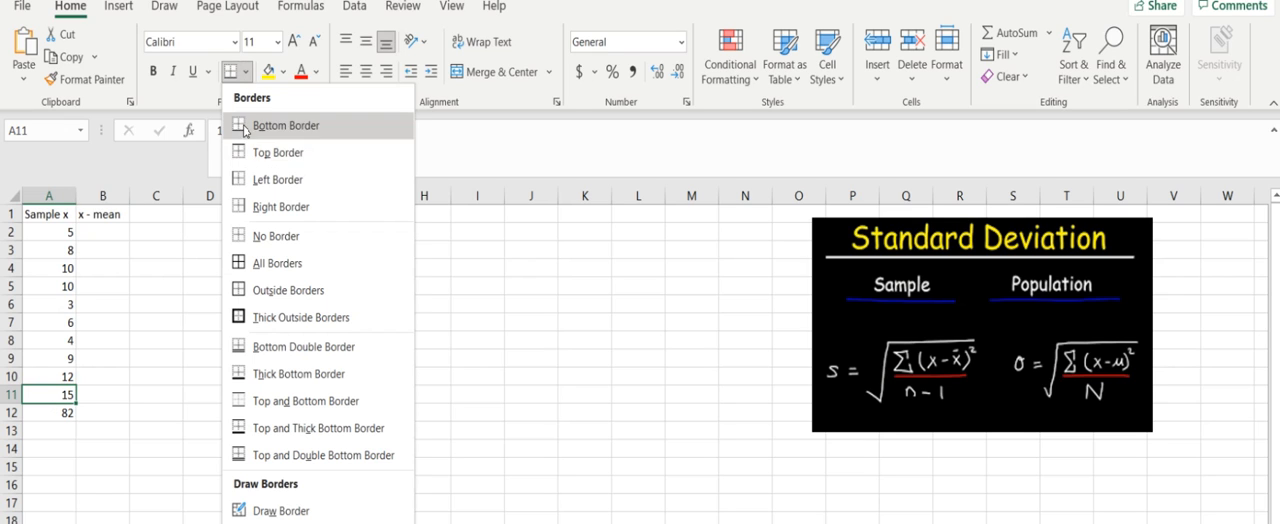
pyautogui.click(286, 129)
pyautogui.click(62, 430)
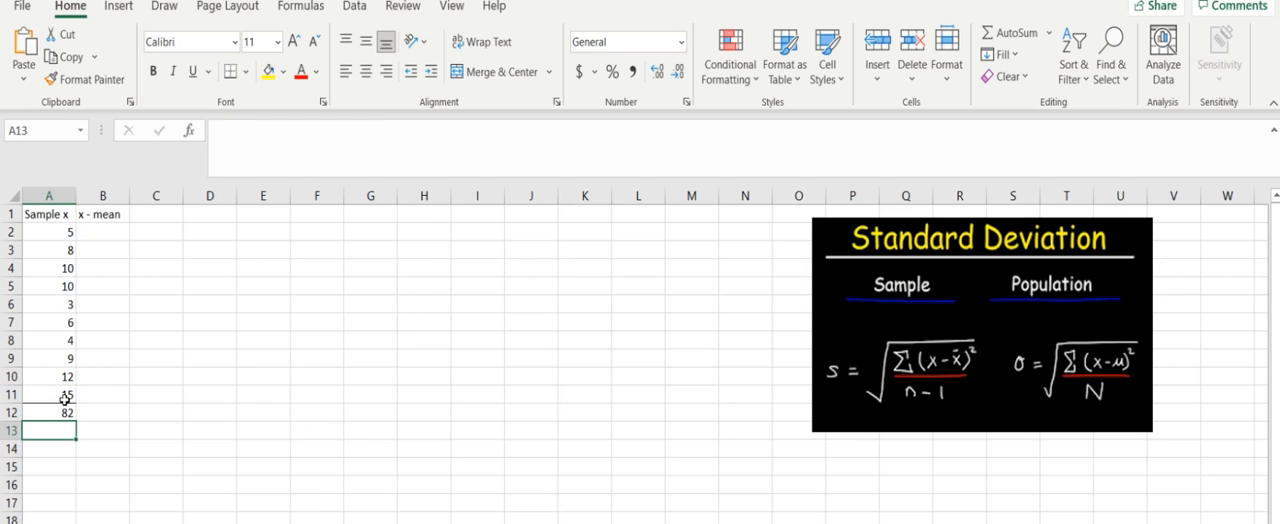
# Step: Calculate the sample mean in cell A16 with the formula =A12/10
pyautogui.click(52, 484)
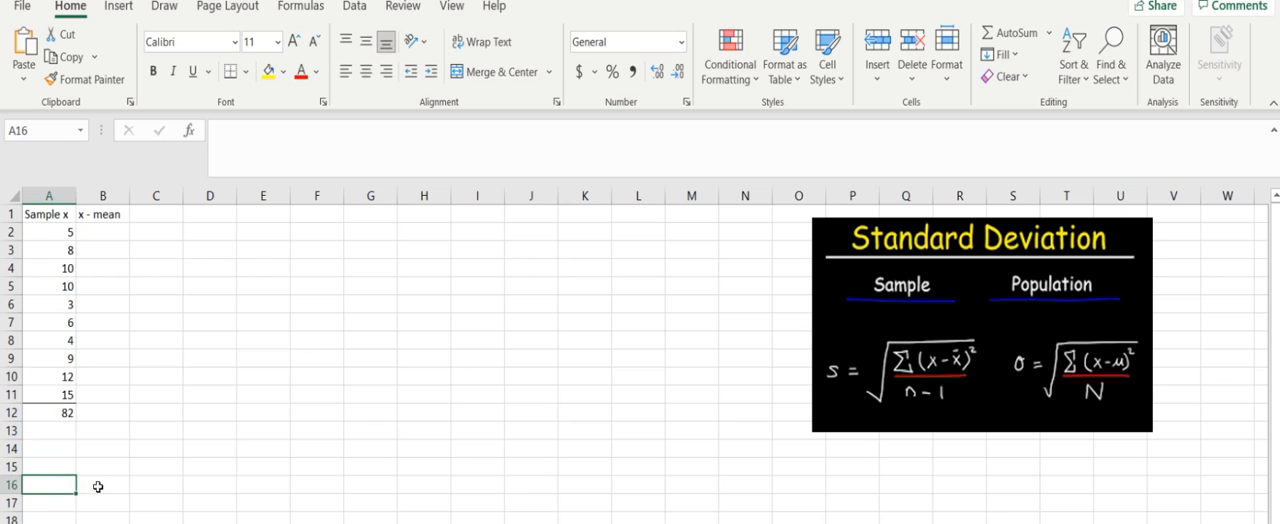
pyautogui.write('=')
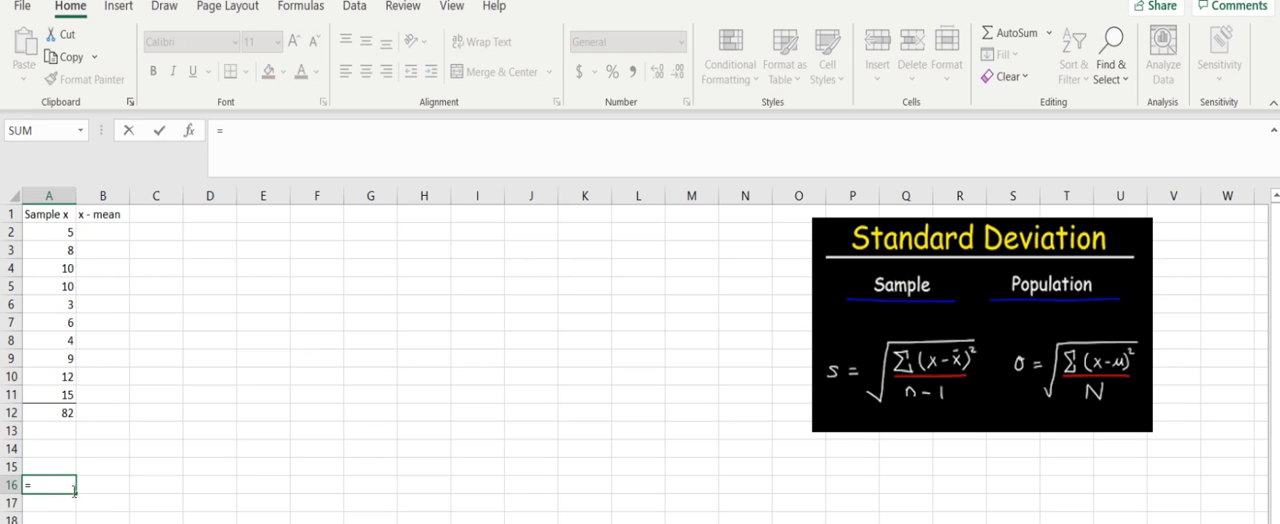
pyautogui.click(45, 415)
pyautogui.write('/')
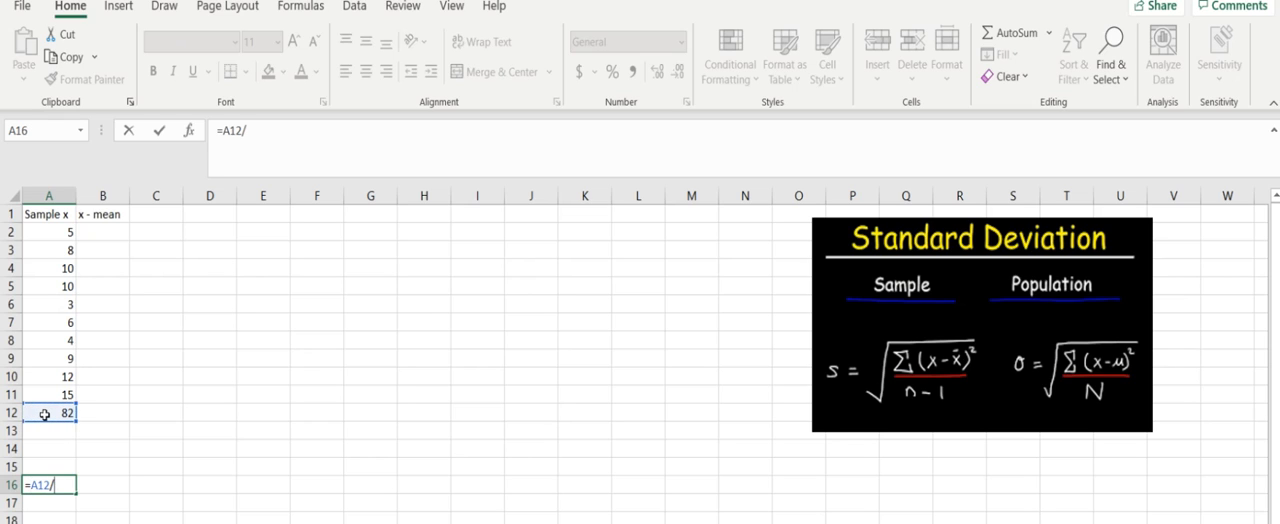
pyautogui.write('10')
pyautogui.press('Return')
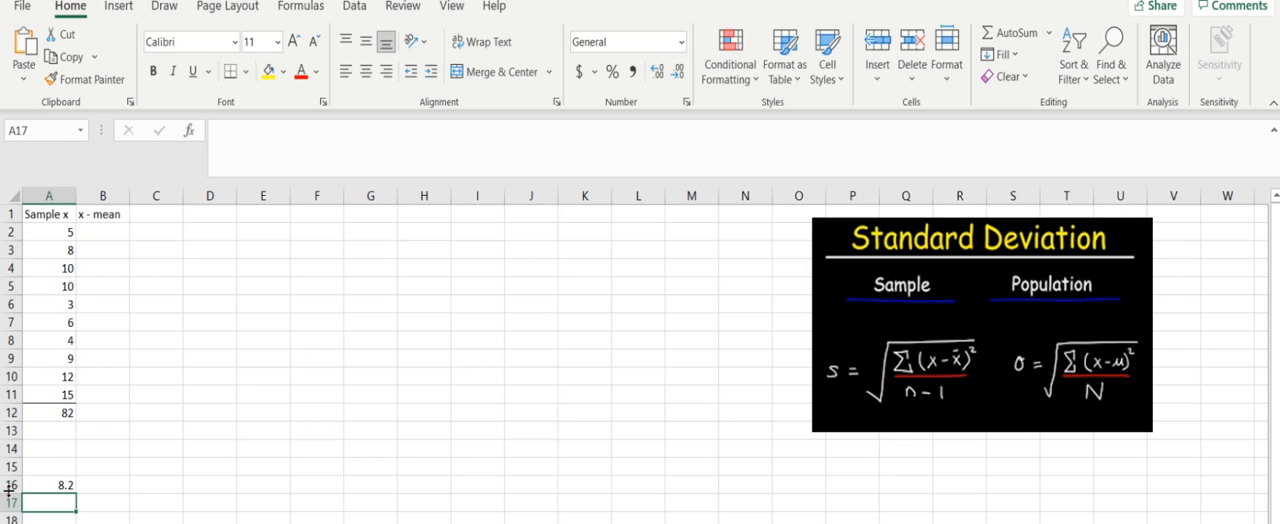
# Step: Calculate the first value's deviation from the mean in cell B2 with the formula =A2-8.2
pyautogui.click(103, 232)
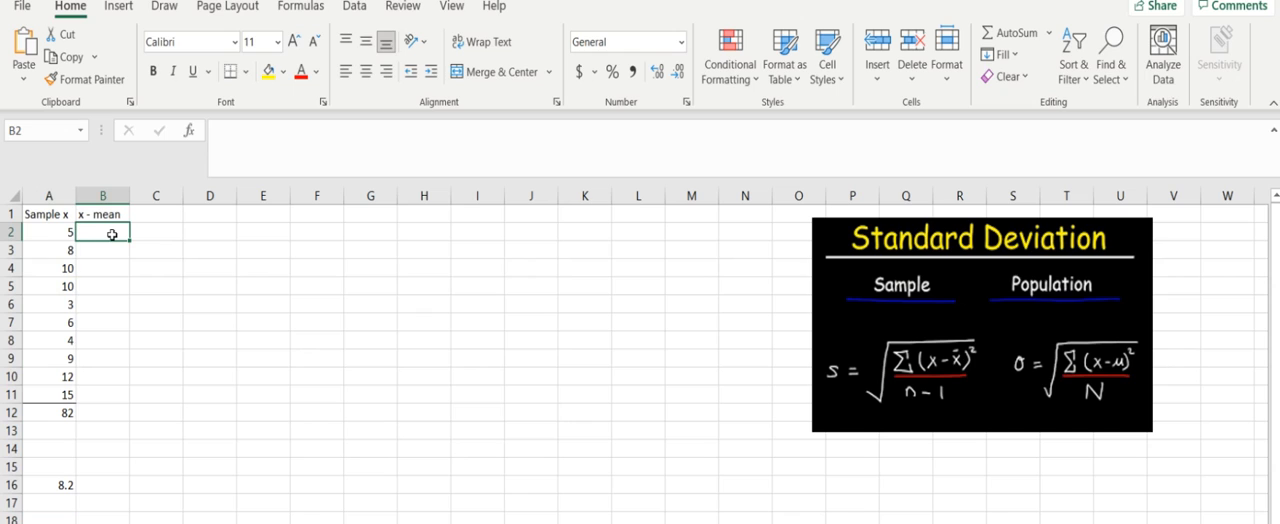
pyautogui.write('=')
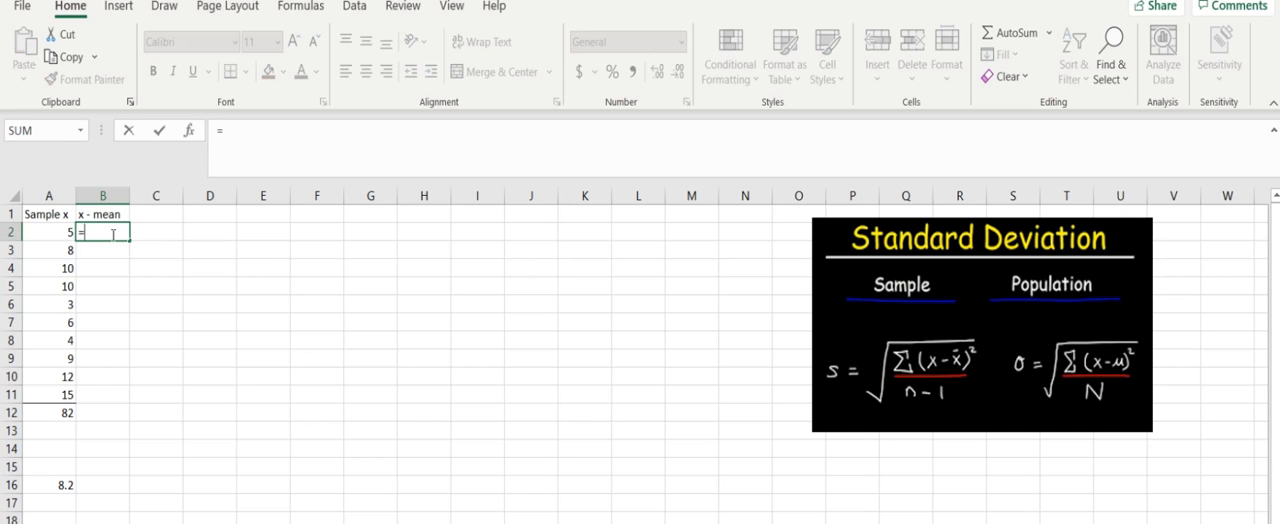
pyautogui.click(54, 227)
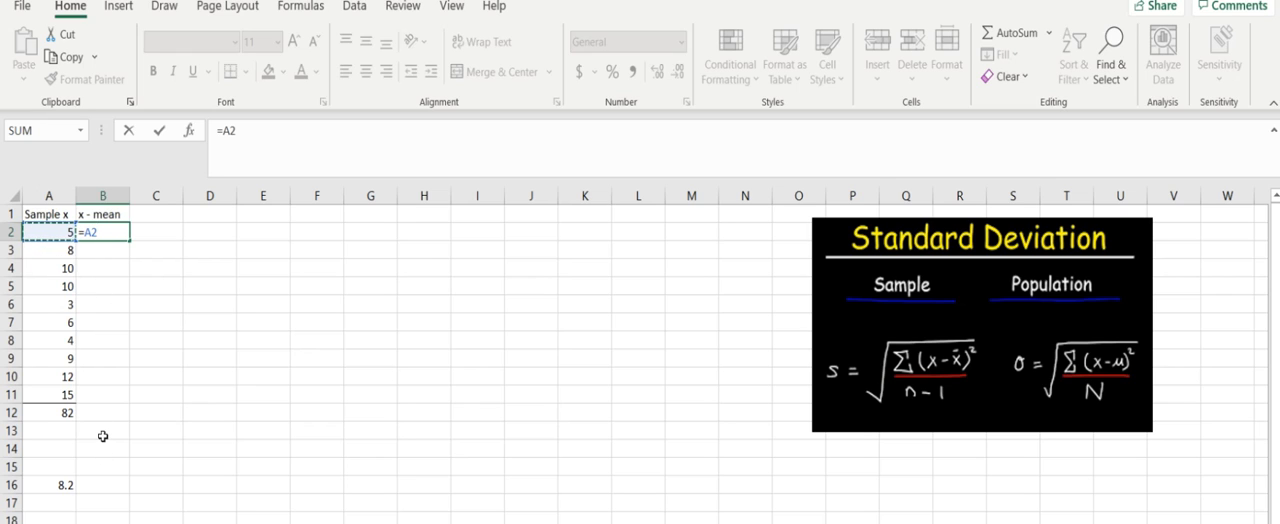
pyautogui.write('-8.2')
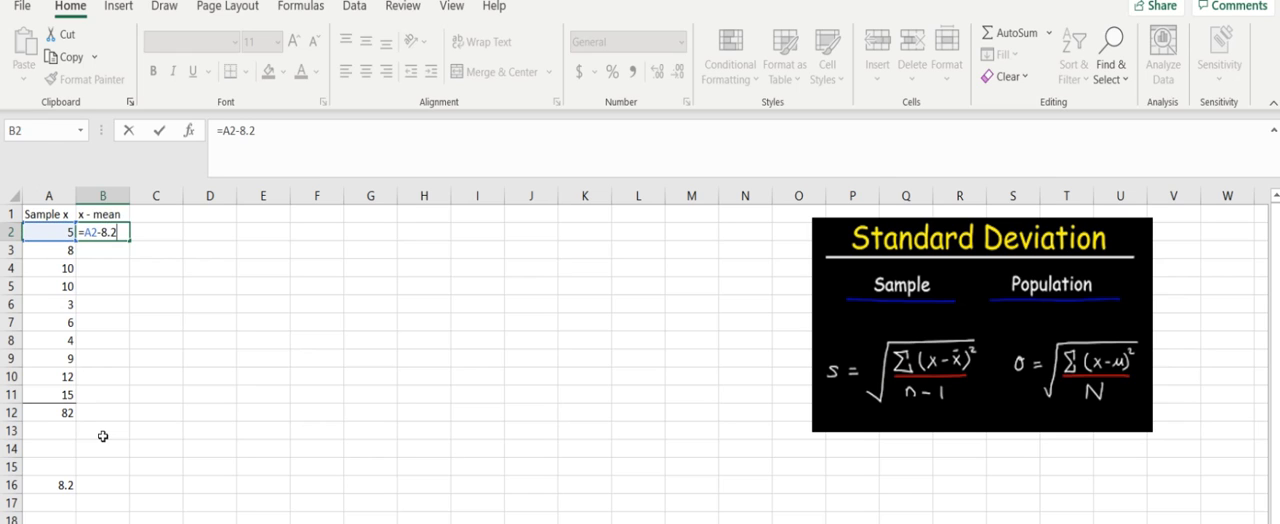
pyautogui.press('Return')
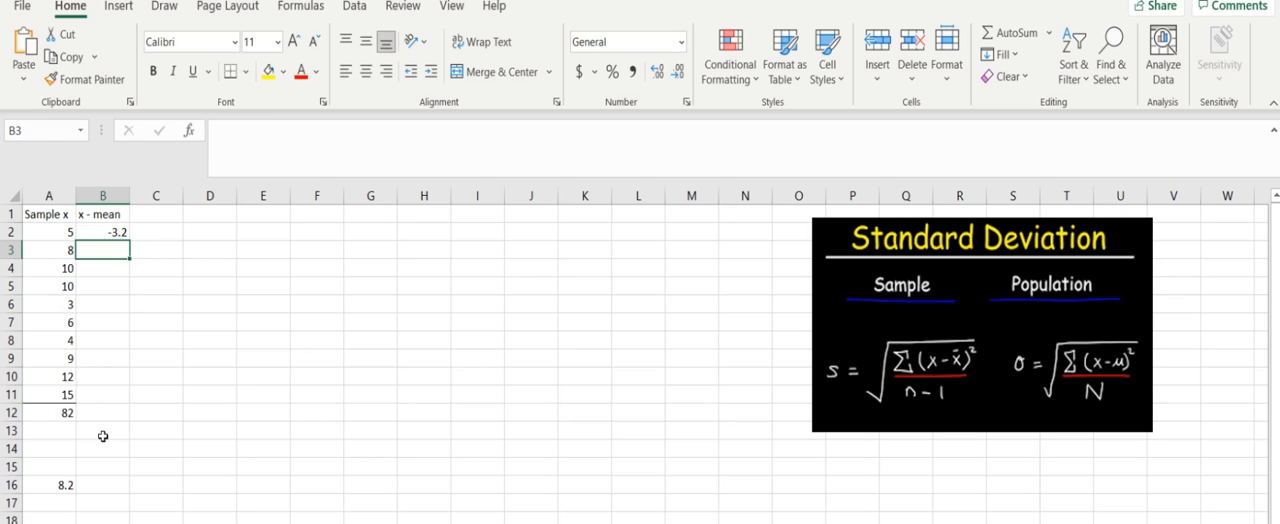
# Step: Calculate the second value's deviation from the mean in cell B3 with the formula =A3-8.2
pyautogui.write('=')
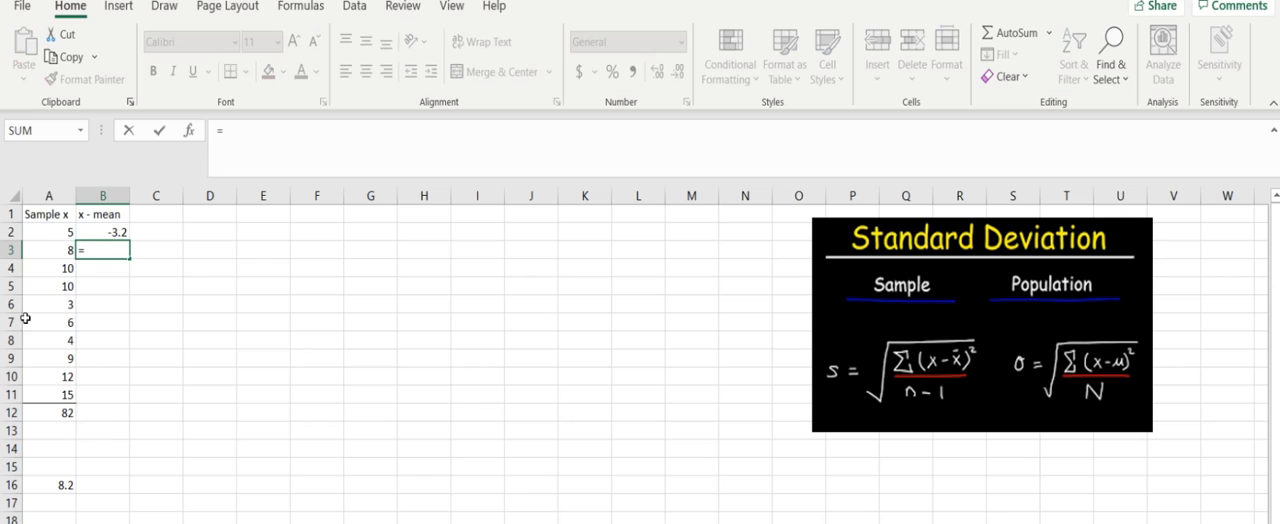
pyautogui.click(57, 251)
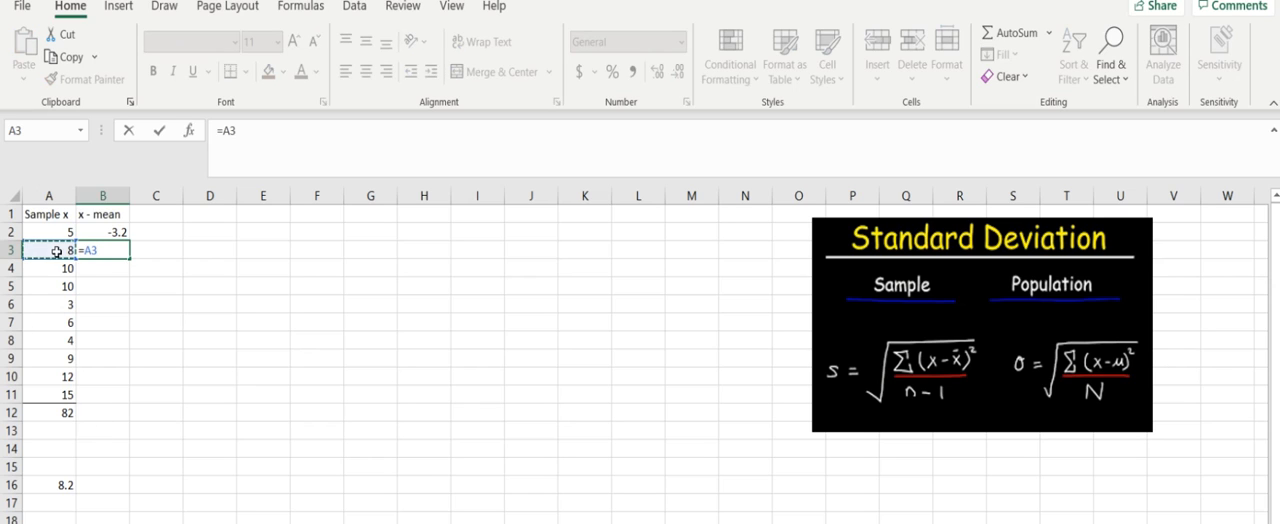
pyautogui.write('-8.2')
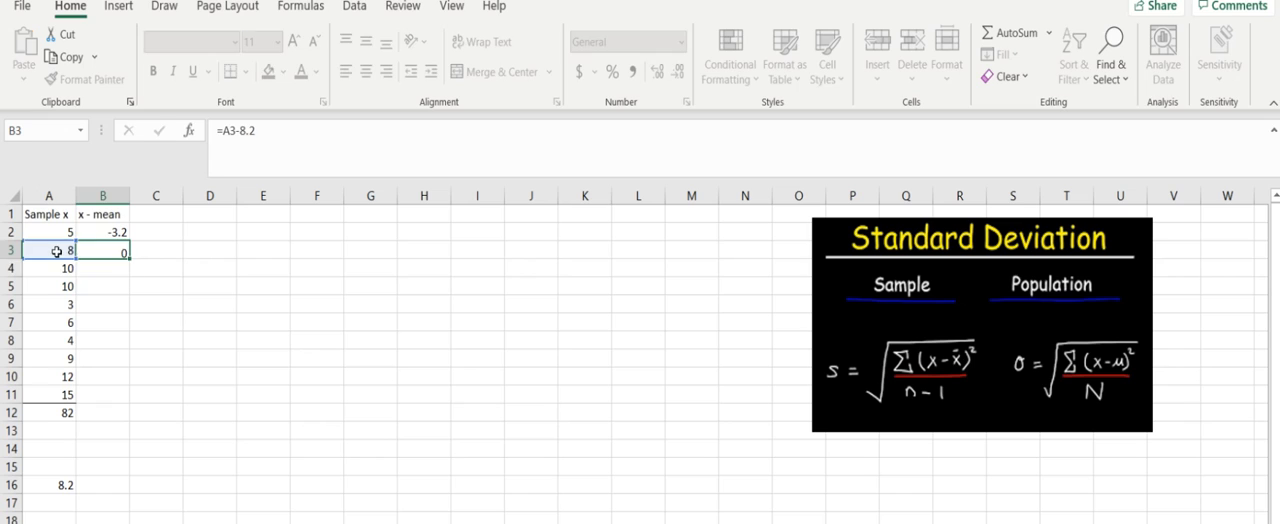
pyautogui.press('Return')
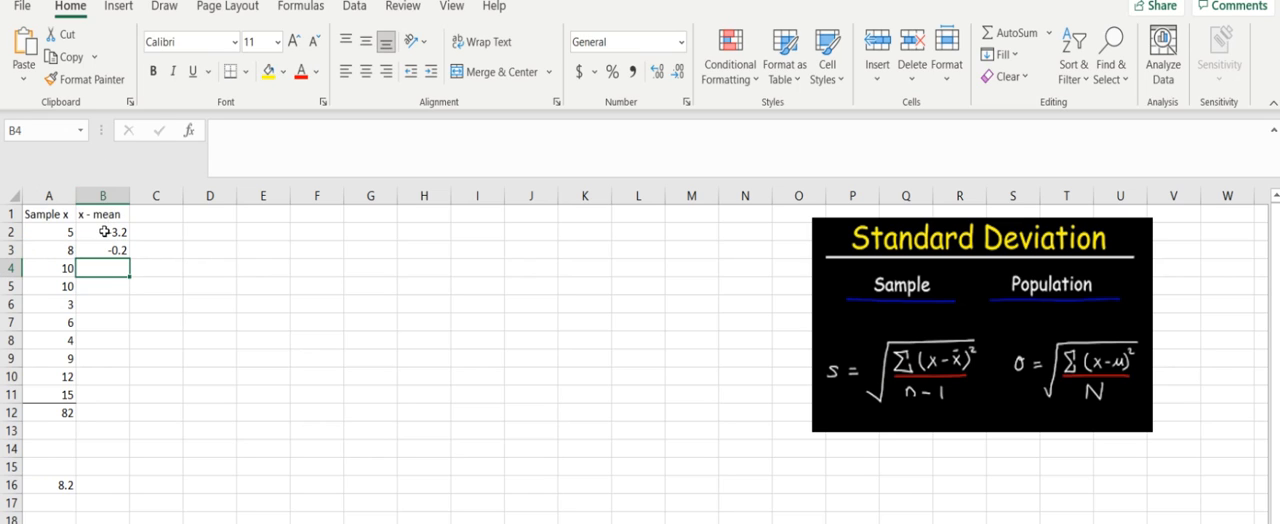
# Step: Fill the deviation formulas from B2:B3 down through B11 and check the copied formulas
pyautogui.moveTo(104, 231); pyautogui.dragTo(104, 250)
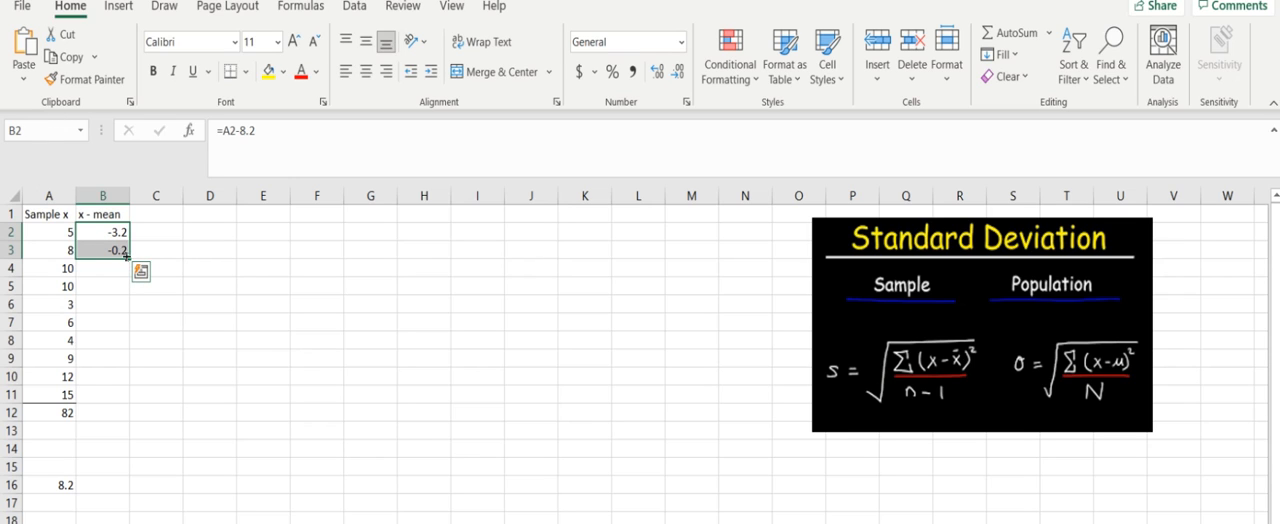
pyautogui.moveTo(128, 258); pyautogui.dragTo(115, 399)
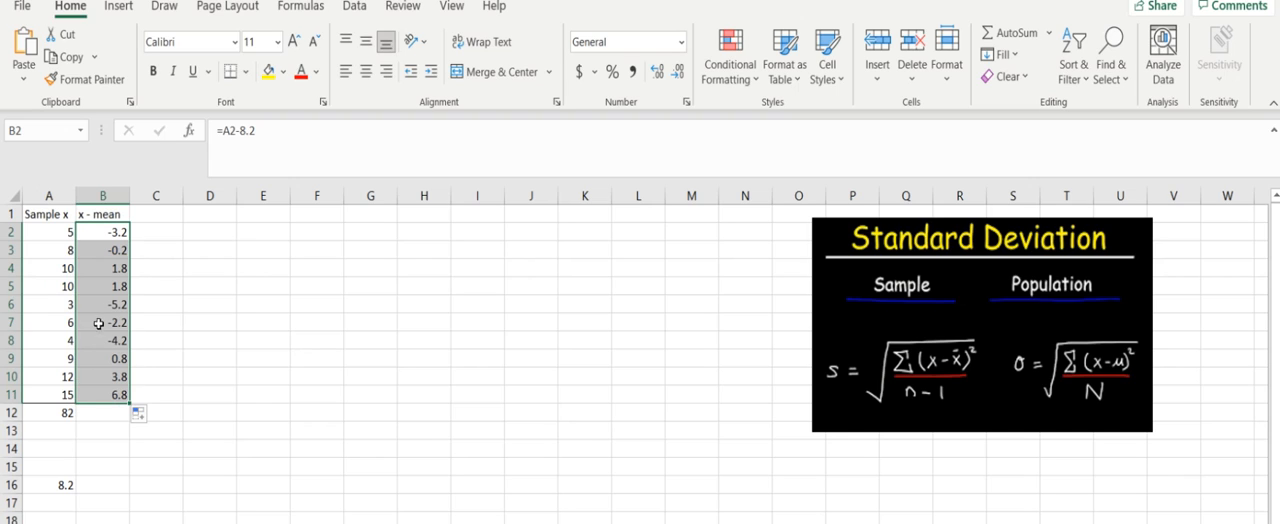
pyautogui.click(101, 233)
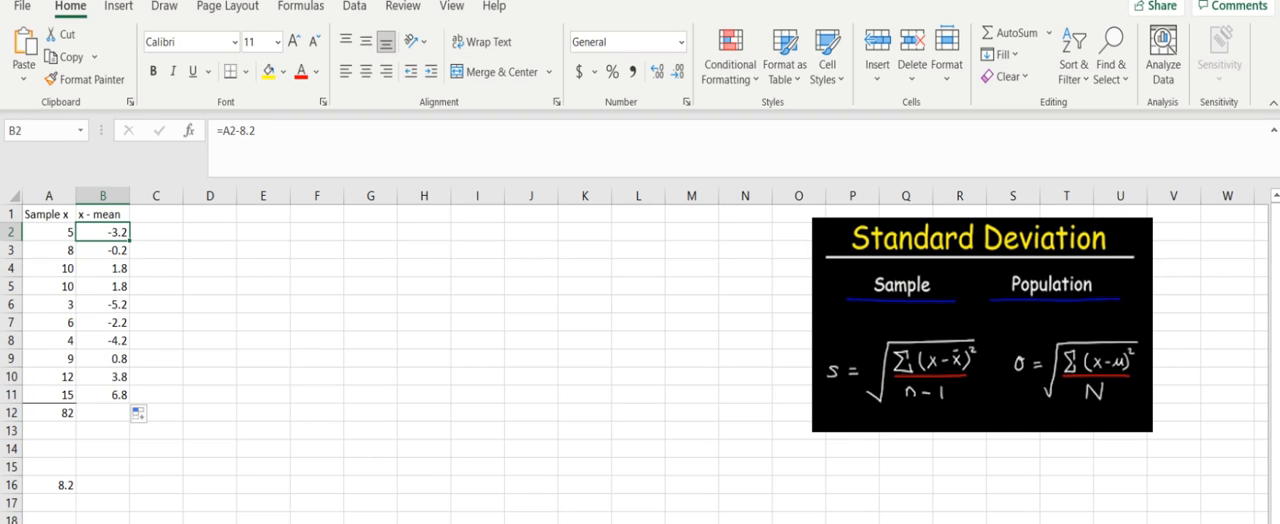
pyautogui.press('Down')
pyautogui.press('Down')
pyautogui.press('Down')
pyautogui.press('Down')
pyautogui.press('Down')
pyautogui.press('Down')
pyautogui.press('Down')
pyautogui.press('Down')
pyautogui.press('Down')
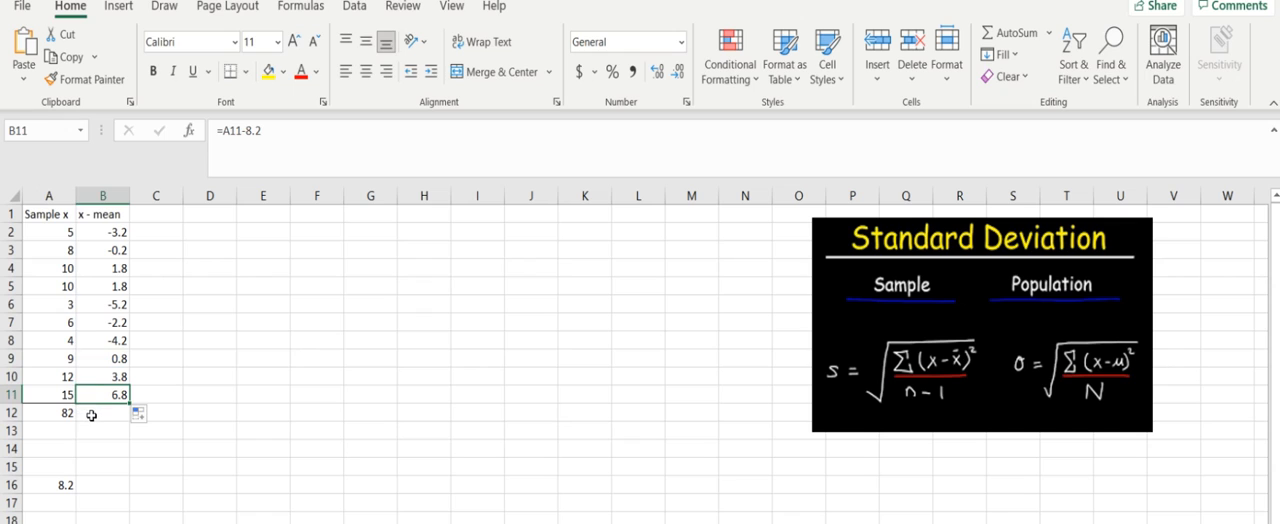
# Step: Enter the header (x-mean)^2 in cell C1 and widen column C to fit it
pyautogui.click(148, 219)
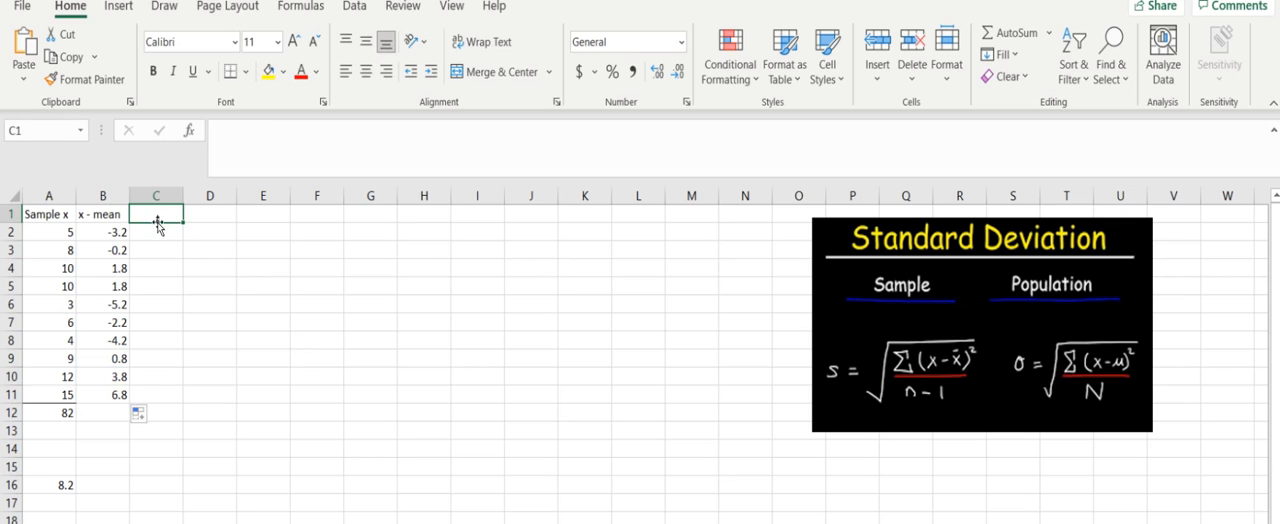
pyautogui.write('(x-mean)^2')
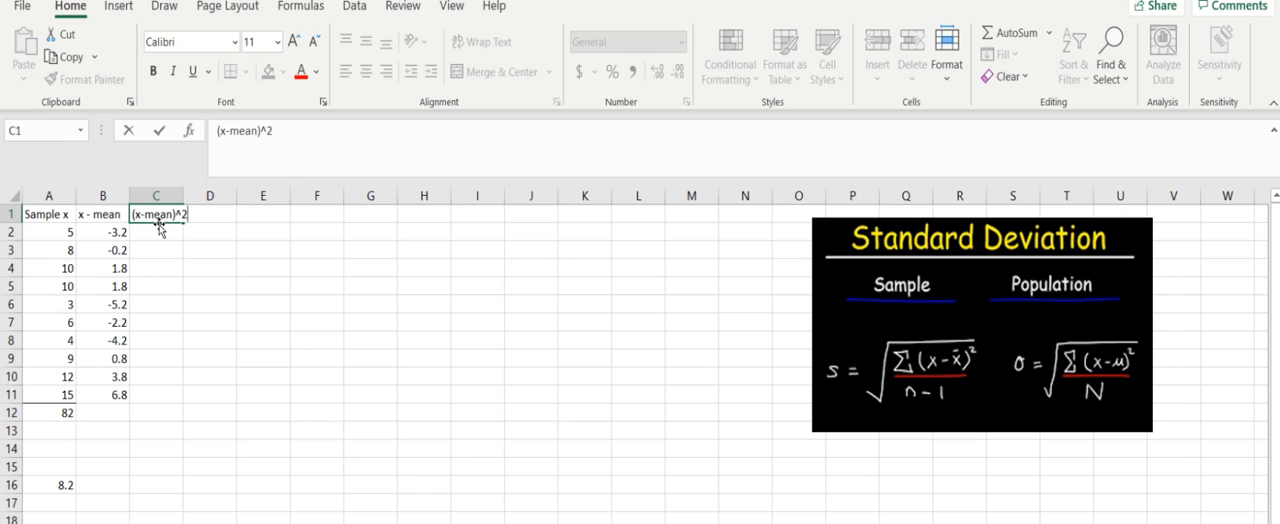
pyautogui.press('Return')
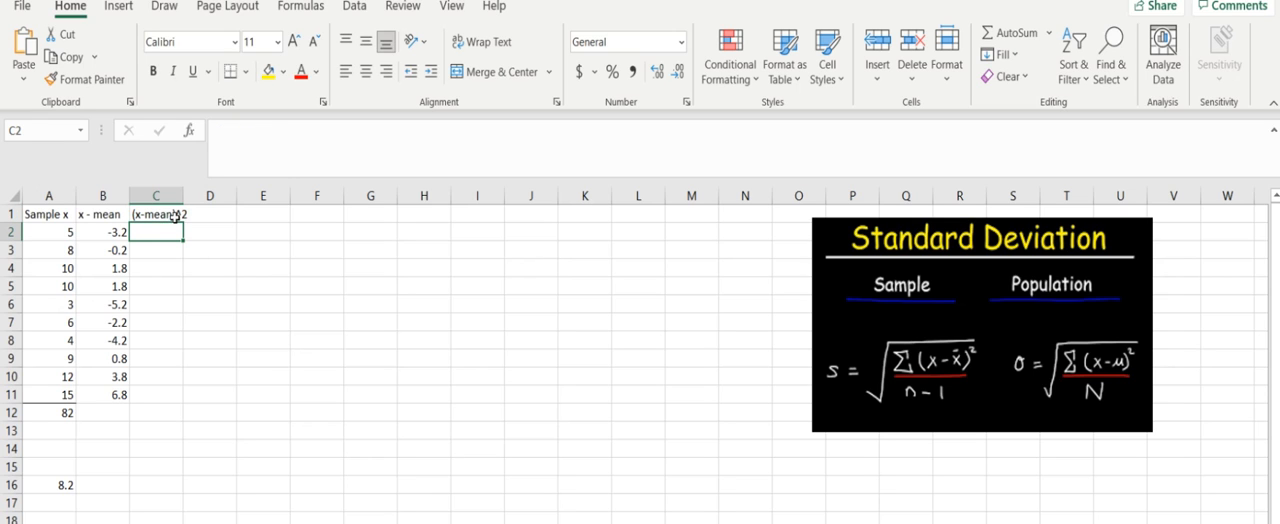
pyautogui.moveTo(186, 193); pyautogui.dragTo(194, 193)
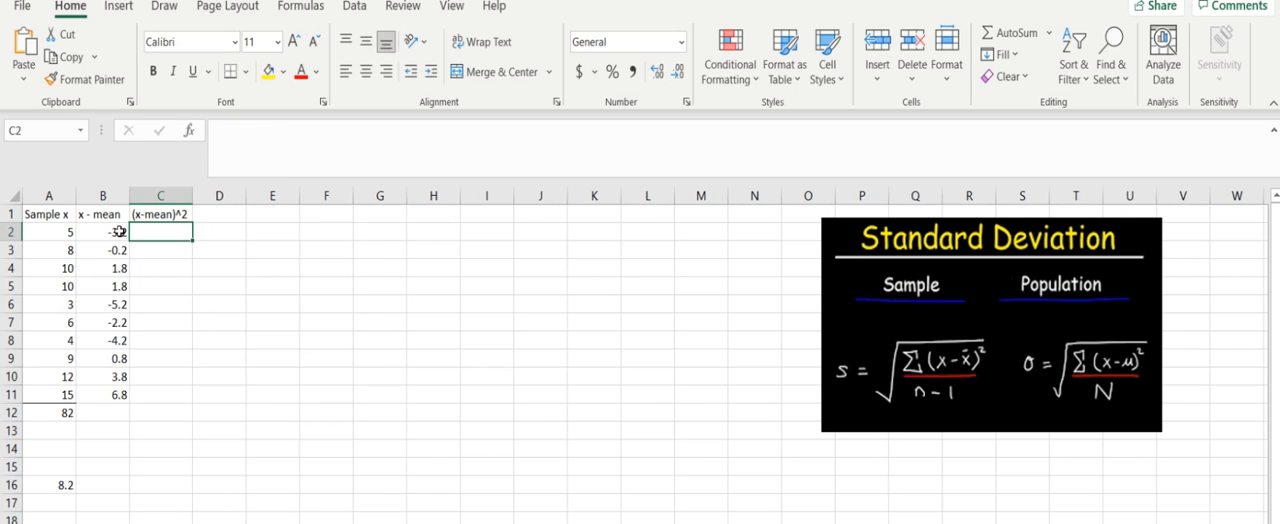
# Step: Square the first deviation in cell C2 with the formula =B2^2 and fill it down through C11
pyautogui.write('=')
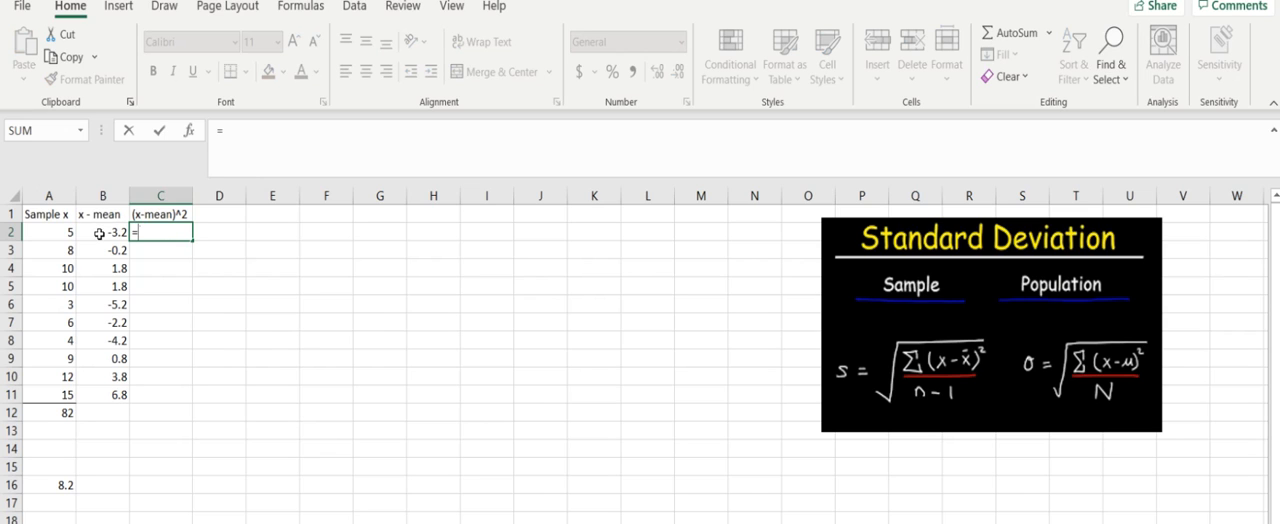
pyautogui.click(99, 233)
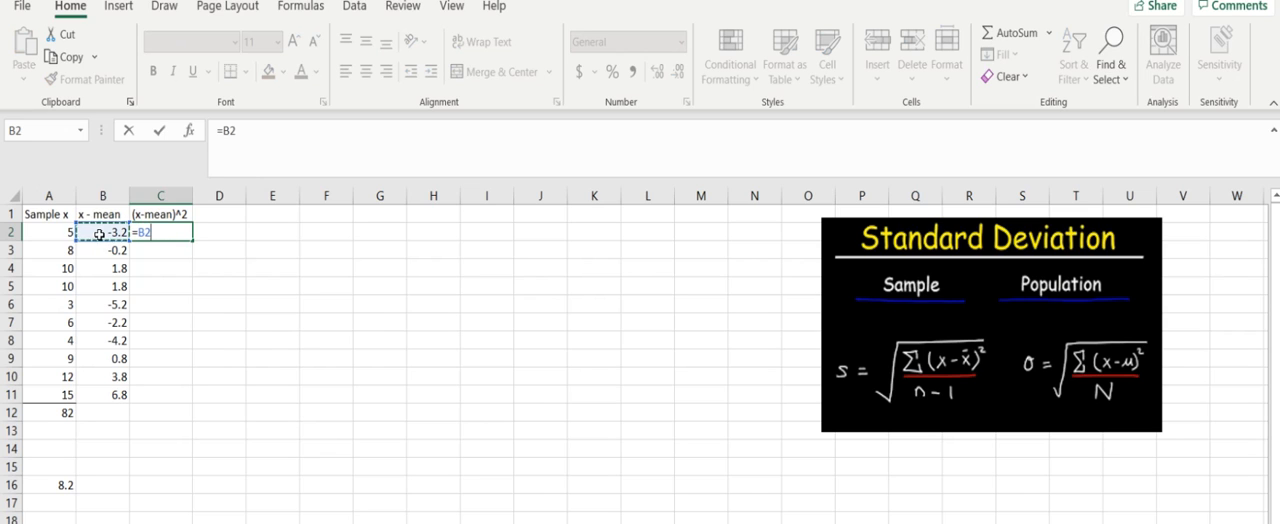
pyautogui.write('^2')
pyautogui.press('Return')
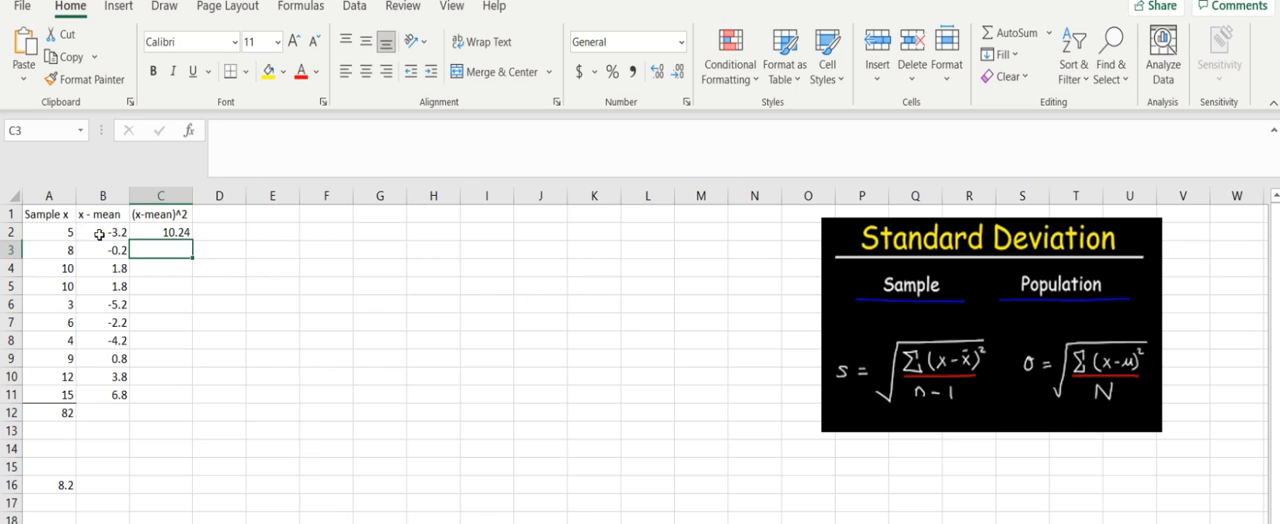
pyautogui.click(182, 232)
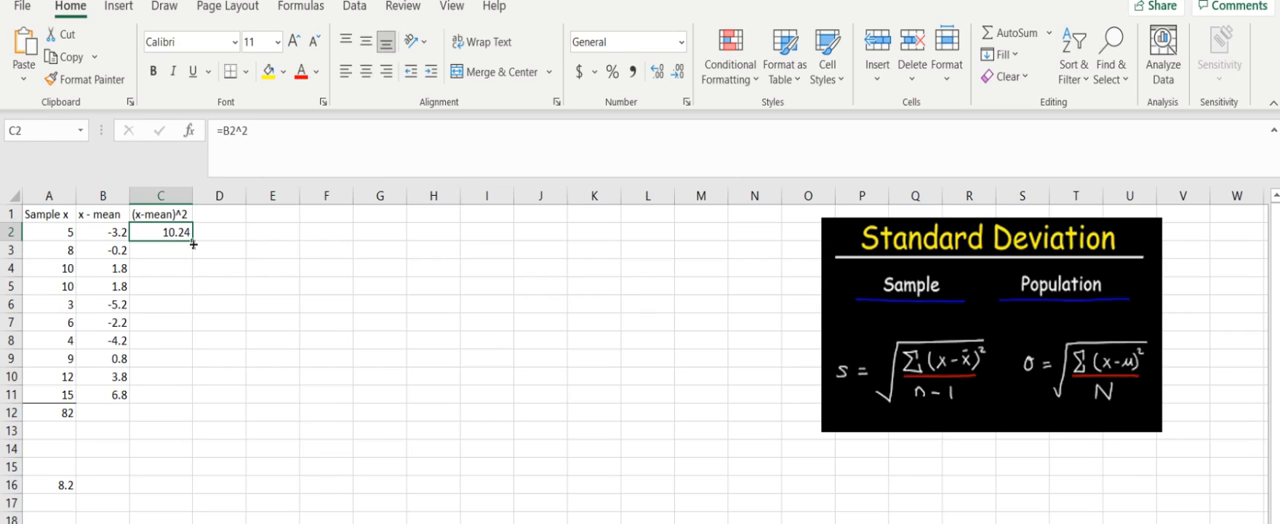
pyautogui.moveTo(193, 245); pyautogui.dragTo(185, 398)
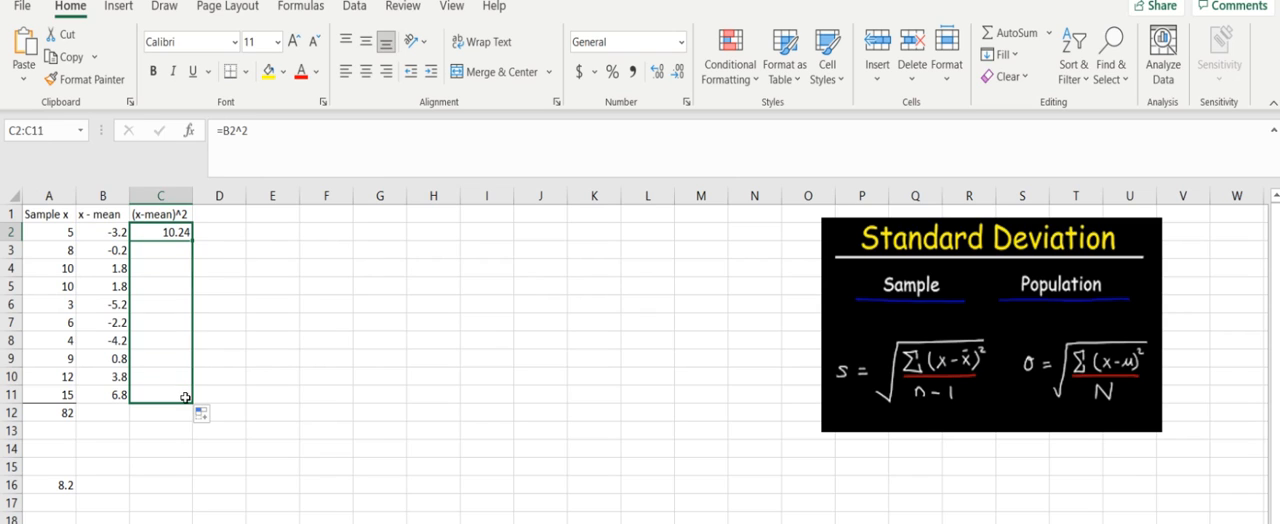
# Step: Examine the squared deviations in column C one by one, from C3 down to C11
pyautogui.click(167, 254)
pyautogui.click(164, 270)
pyautogui.click(164, 288)
pyautogui.click(164, 305)
pyautogui.click(164, 322)
pyautogui.click(164, 340)
pyautogui.click(164, 358)
pyautogui.click(168, 396)
# Step: Total the squared deviations in cell C12 with the formula =SUM(C2:C11)
pyautogui.click(166, 410)
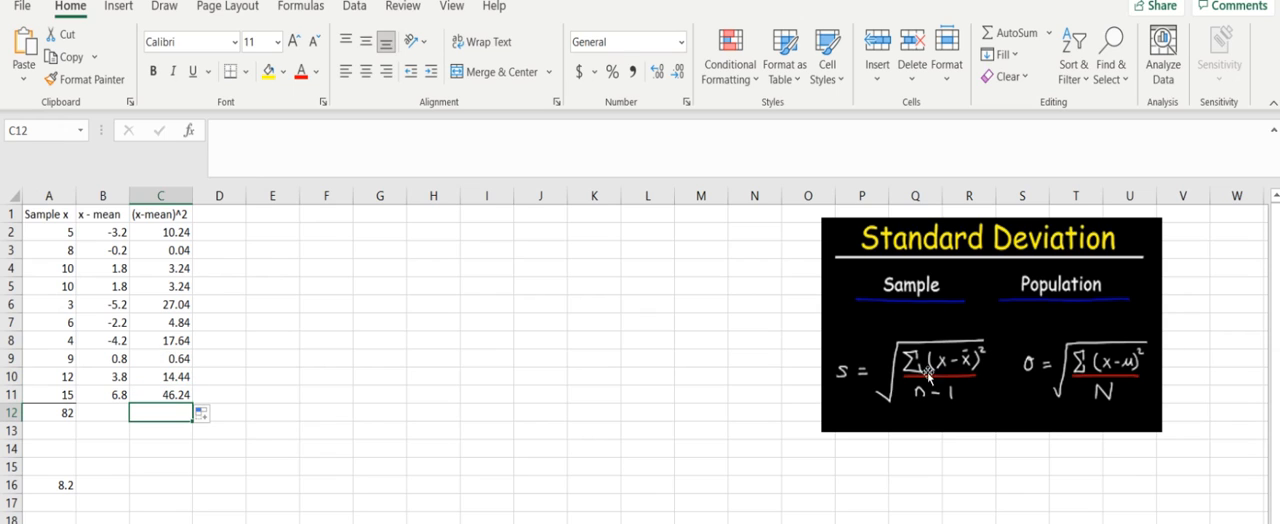
pyautogui.click(1002, 38)
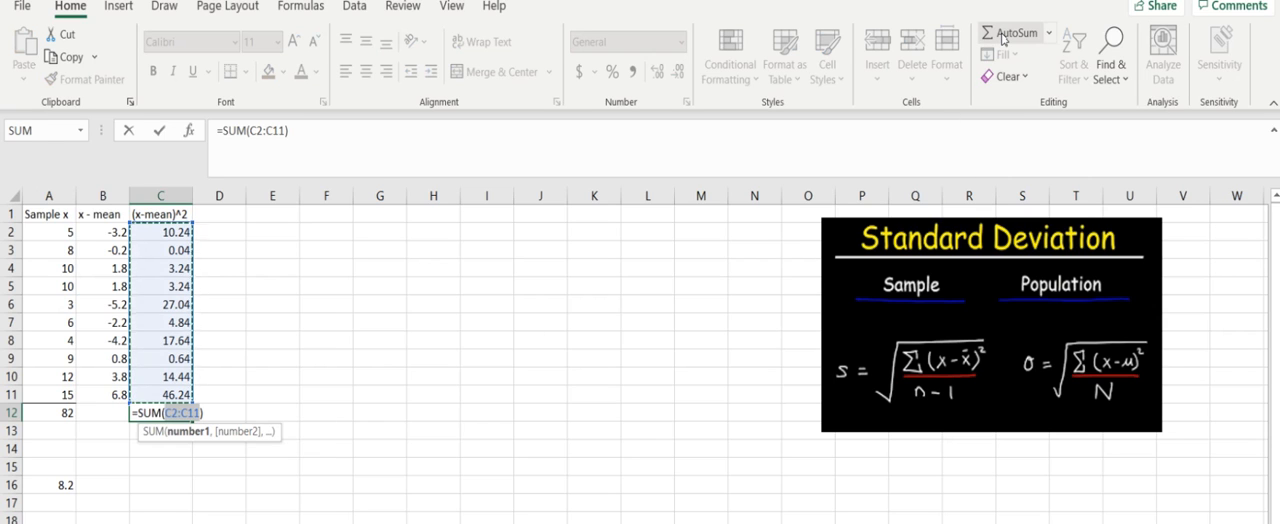
pyautogui.press('Return')
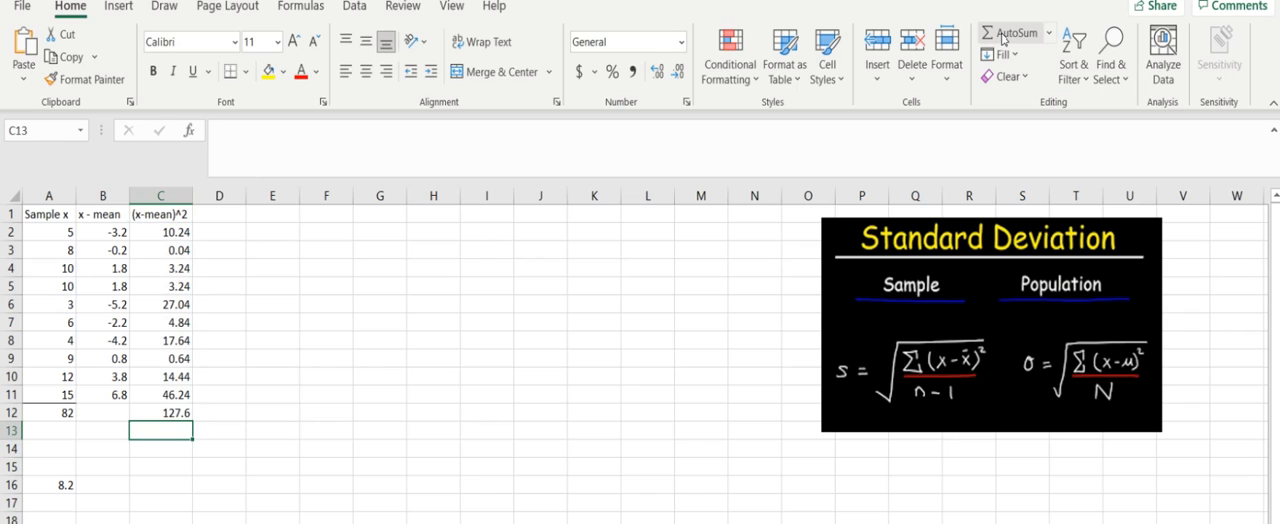
pyautogui.click(170, 413)
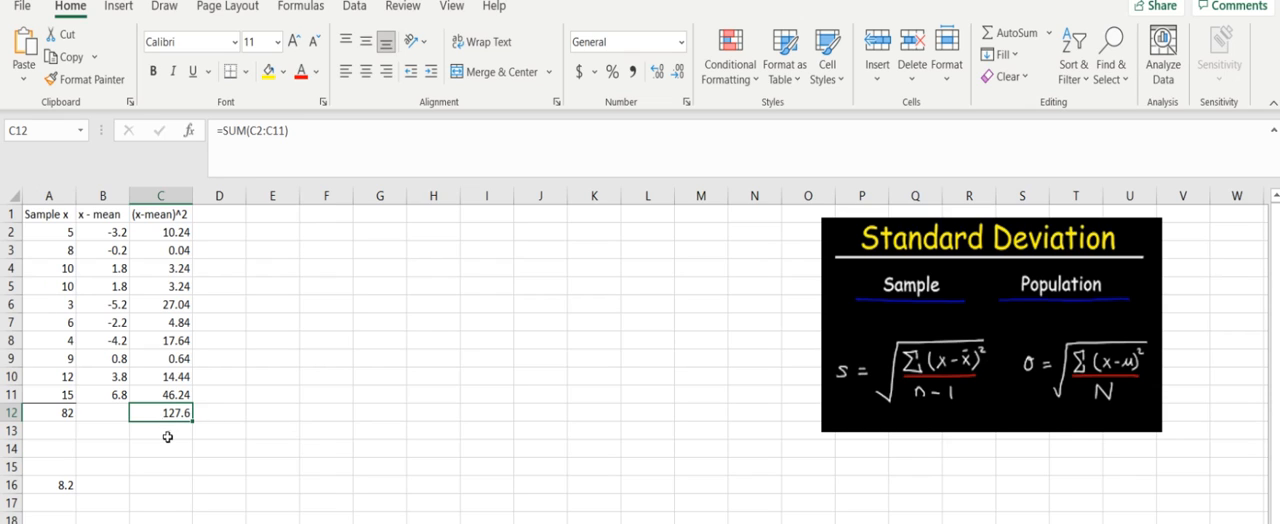
# Step: Calculate the sample variance in cell F7 with the formula =C12/9
pyautogui.click(322, 322)
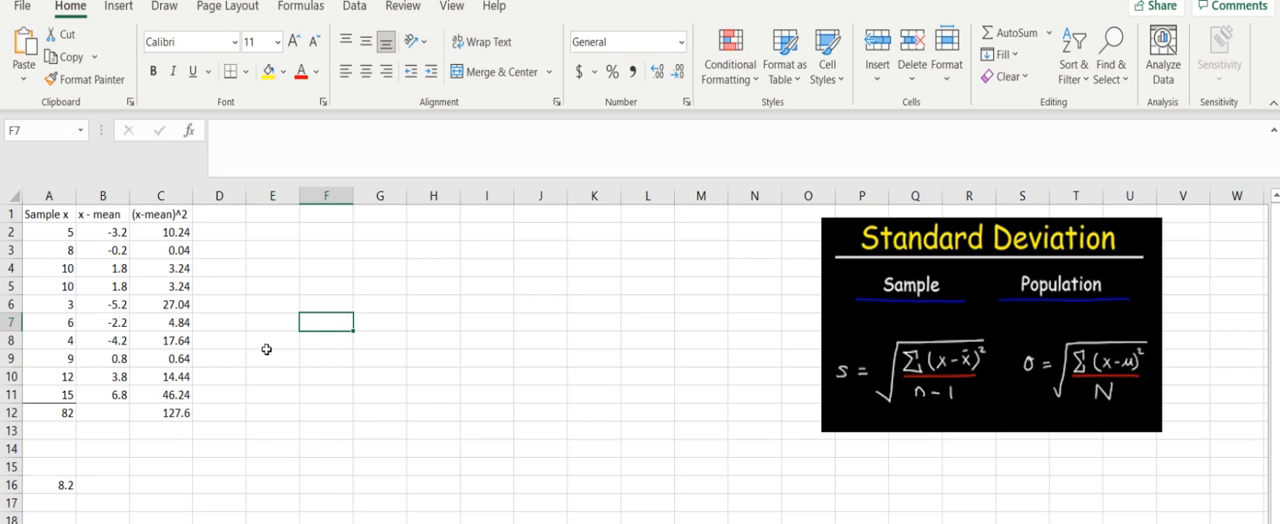
pyautogui.write('=')
pyautogui.click(159, 412)
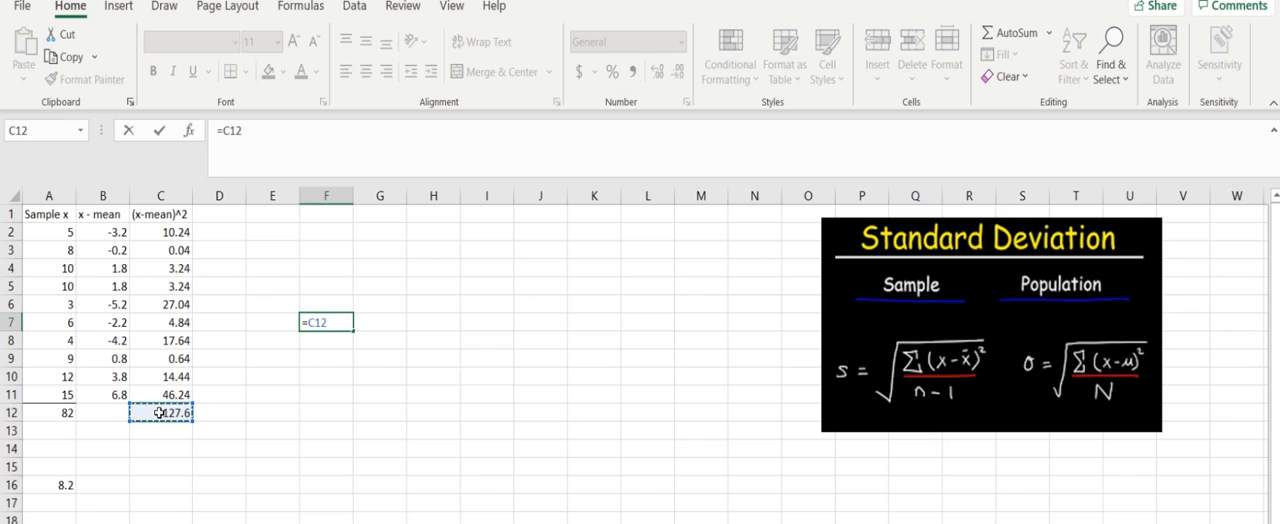
pyautogui.write('/9')
pyautogui.press('Return')
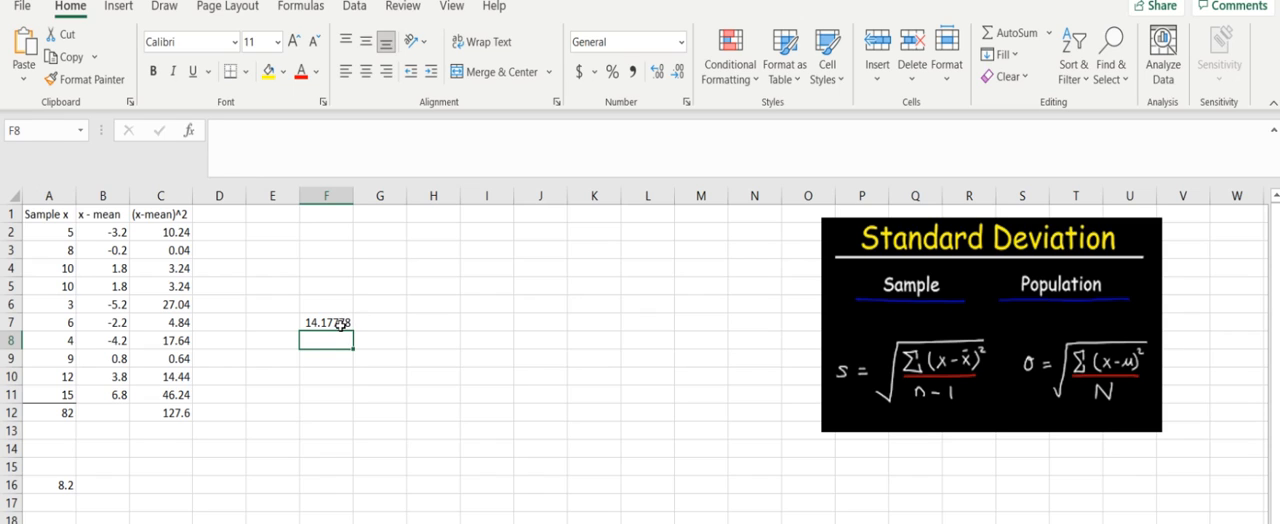
# Step: Calculate the sample standard deviation in cell F8 with the formula =SQRT(F7)
pyautogui.write('=')
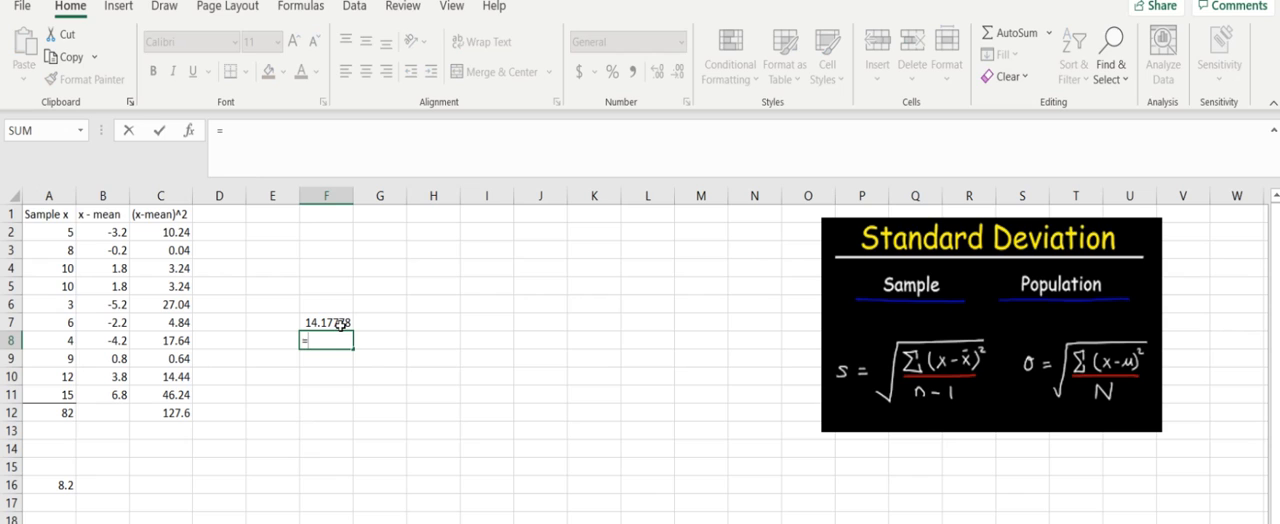
pyautogui.write('sqr')
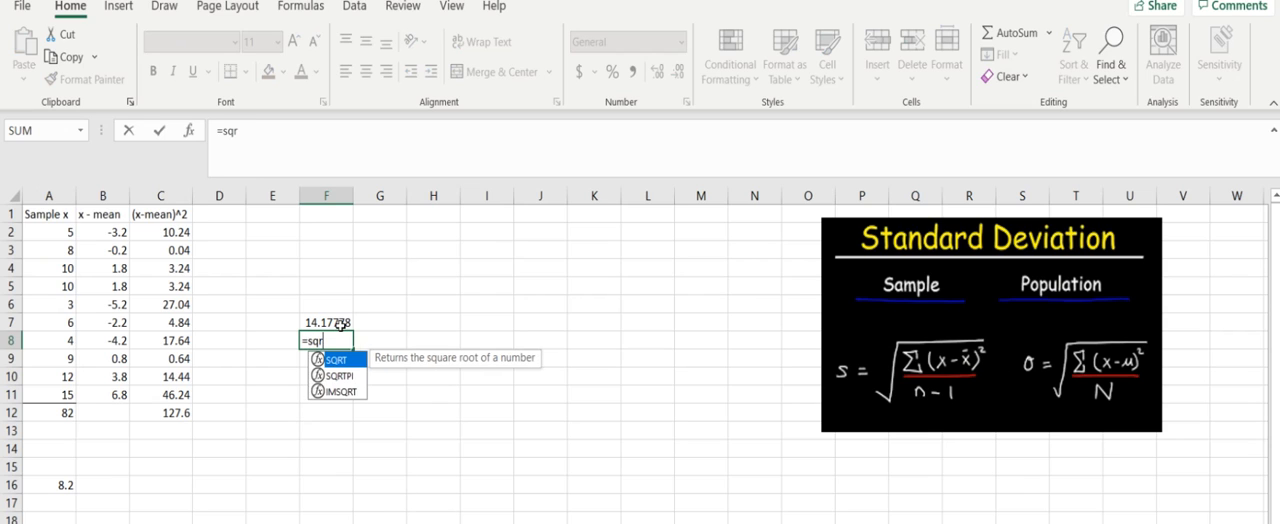
pyautogui.write('t(')
pyautogui.click(335, 320)
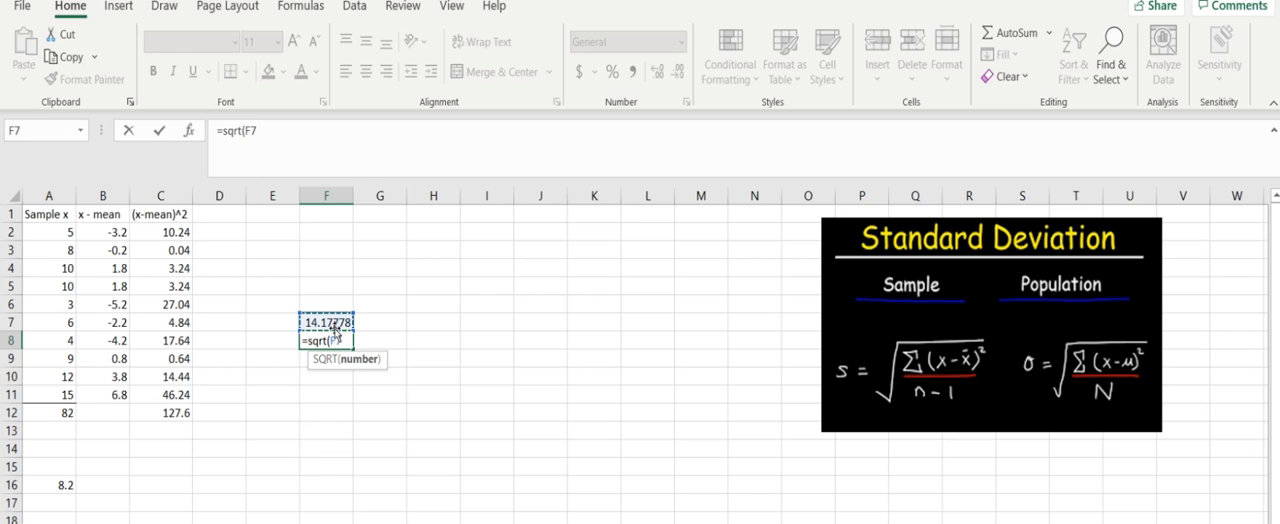
pyautogui.write(')')
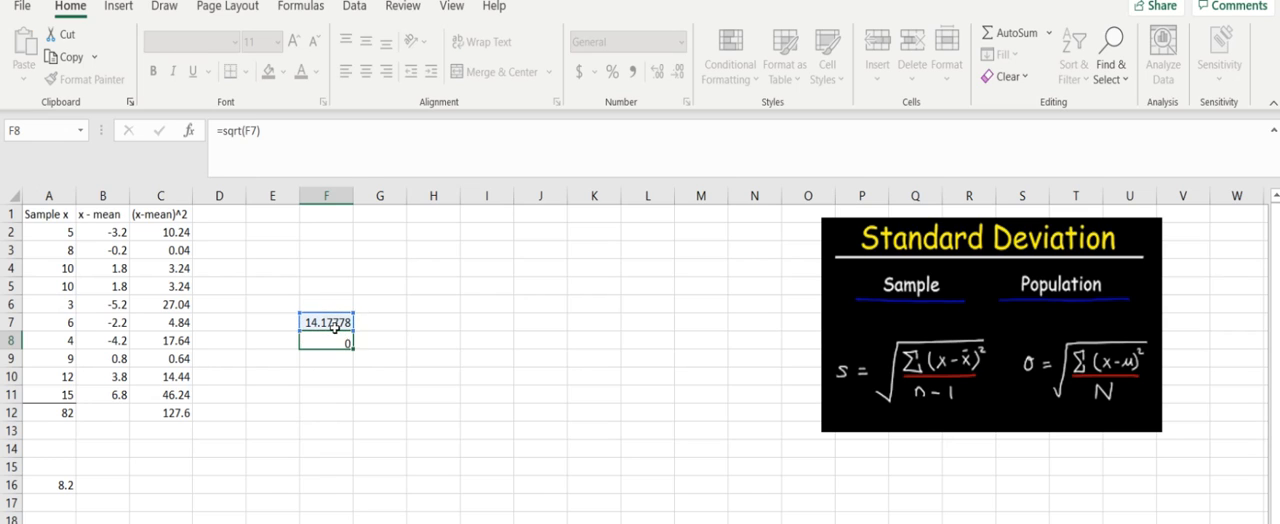
pyautogui.press('Return')
# Step: Reduce the sample standard deviation in cell F8 to three decimal places
pyautogui.click(335, 342)
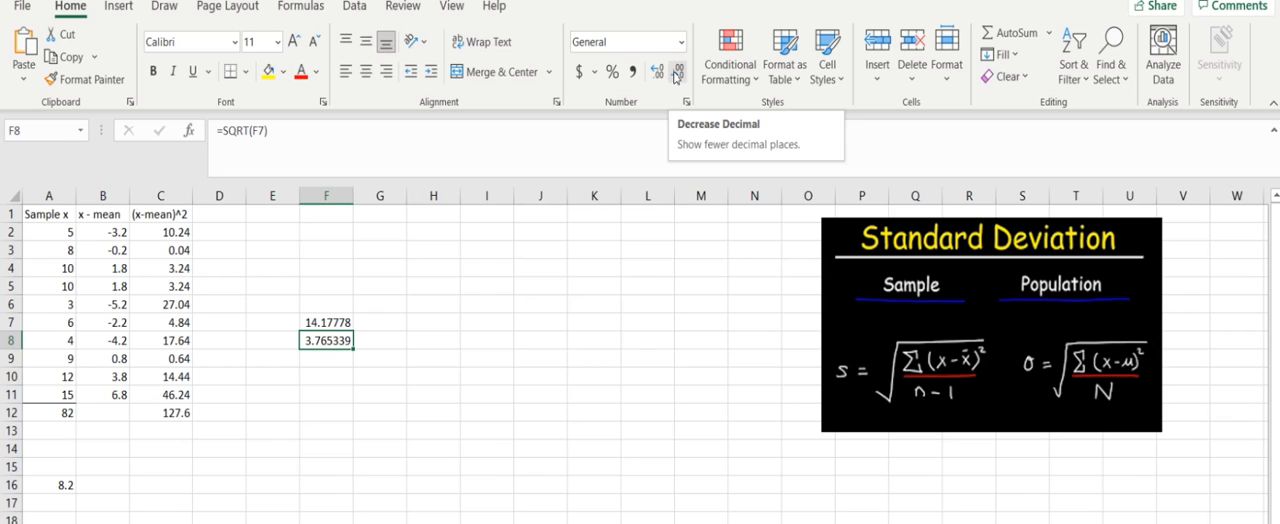
pyautogui.click(677, 74)
pyautogui.click(677, 74)
pyautogui.click(677, 74)
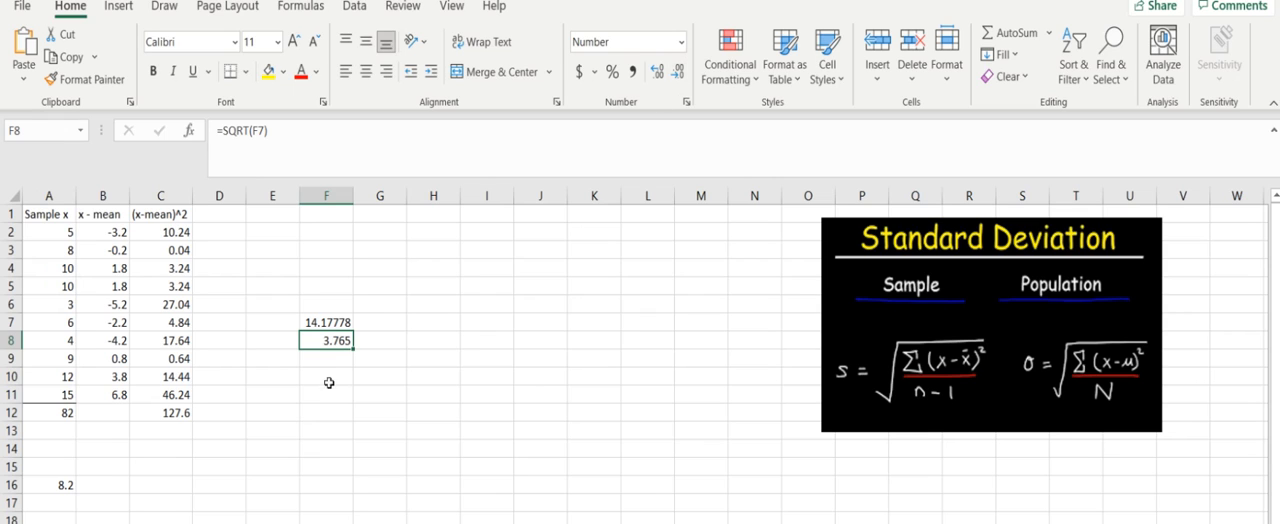
# Step: Label cell F6 "sample" and cell G6 "population", and widen column G to fit its label
pyautogui.click(334, 300)
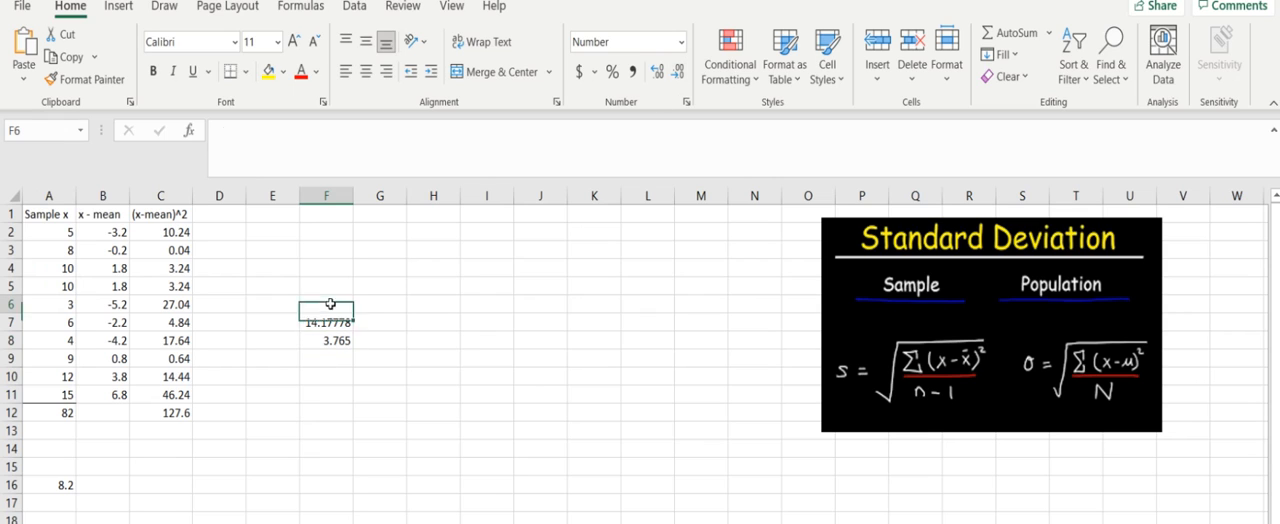
pyautogui.write('sample')
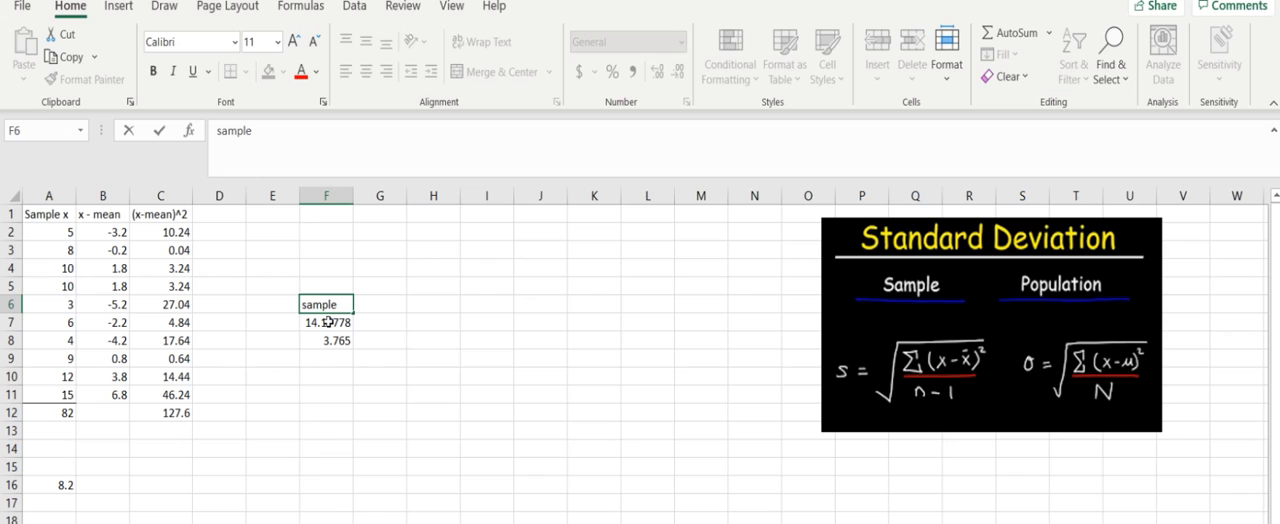
pyautogui.press('Tab')
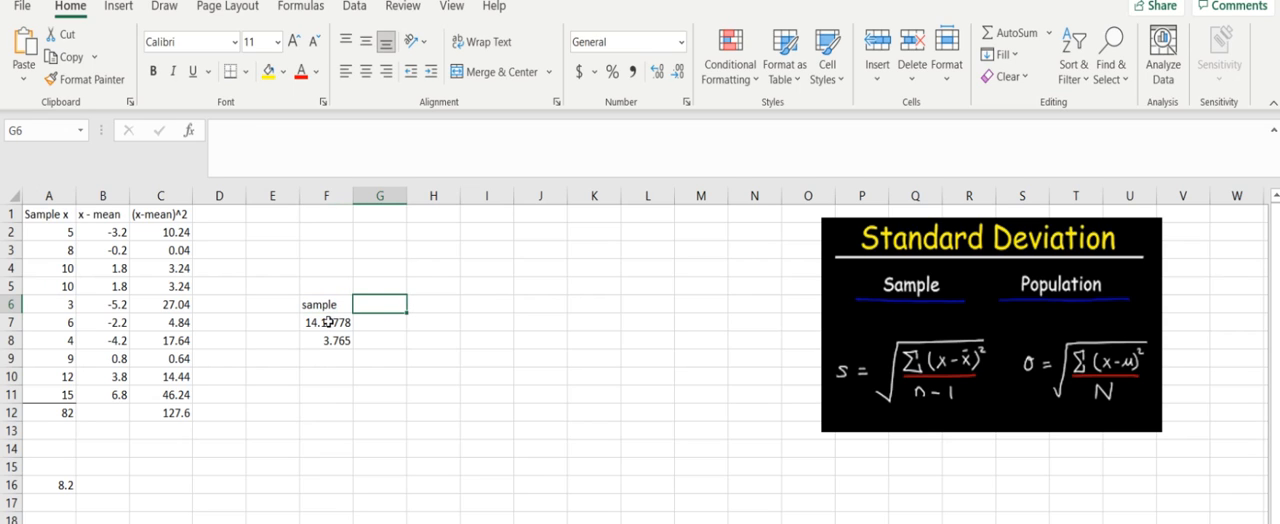
pyautogui.write('population')
pyautogui.press('Return')
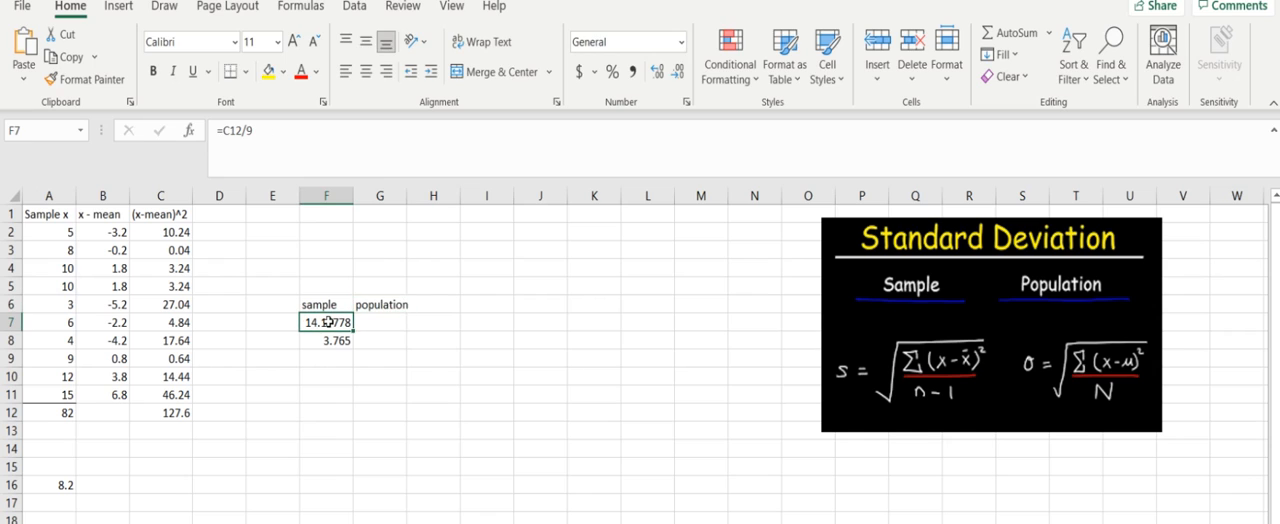
pyautogui.moveTo(407, 192); pyautogui.dragTo(416, 192)
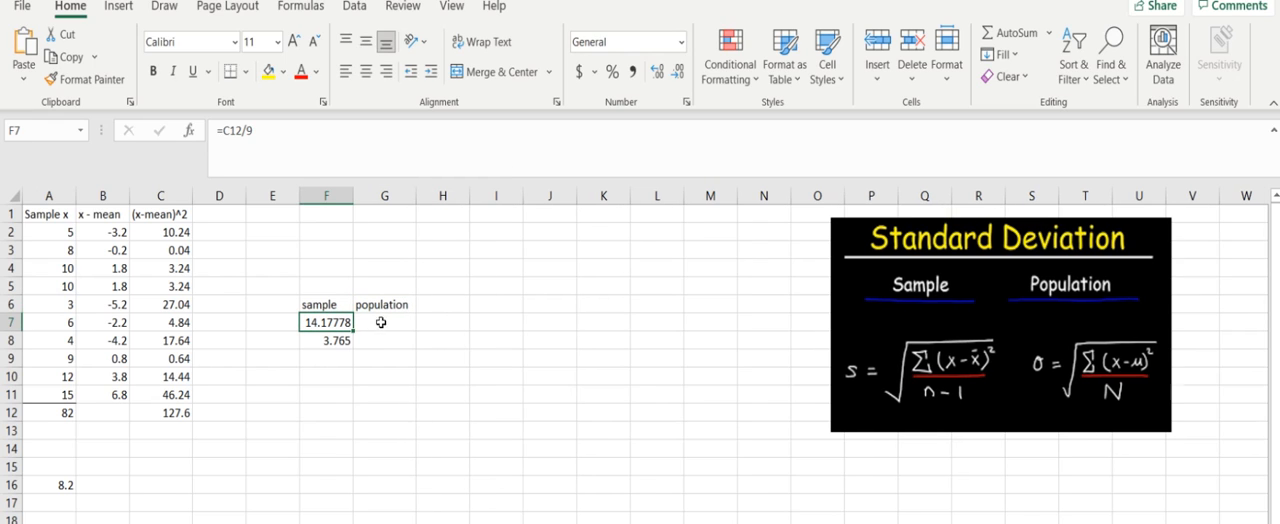
# Step: Calculate the population variance in cell G7 with the formula =C12/10
pyautogui.click(380, 323)
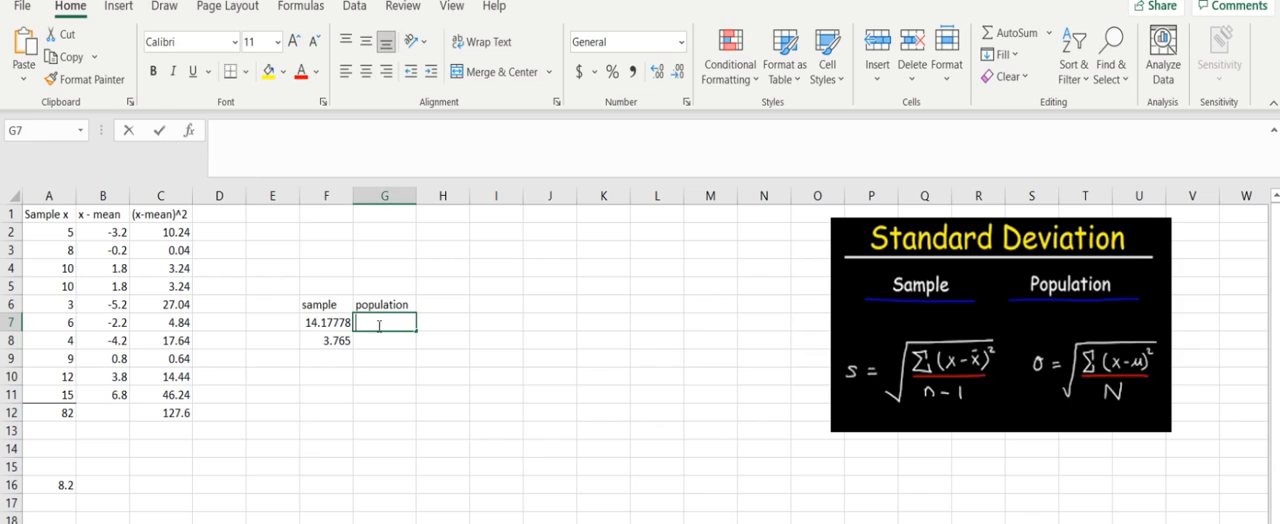
pyautogui.write('=')
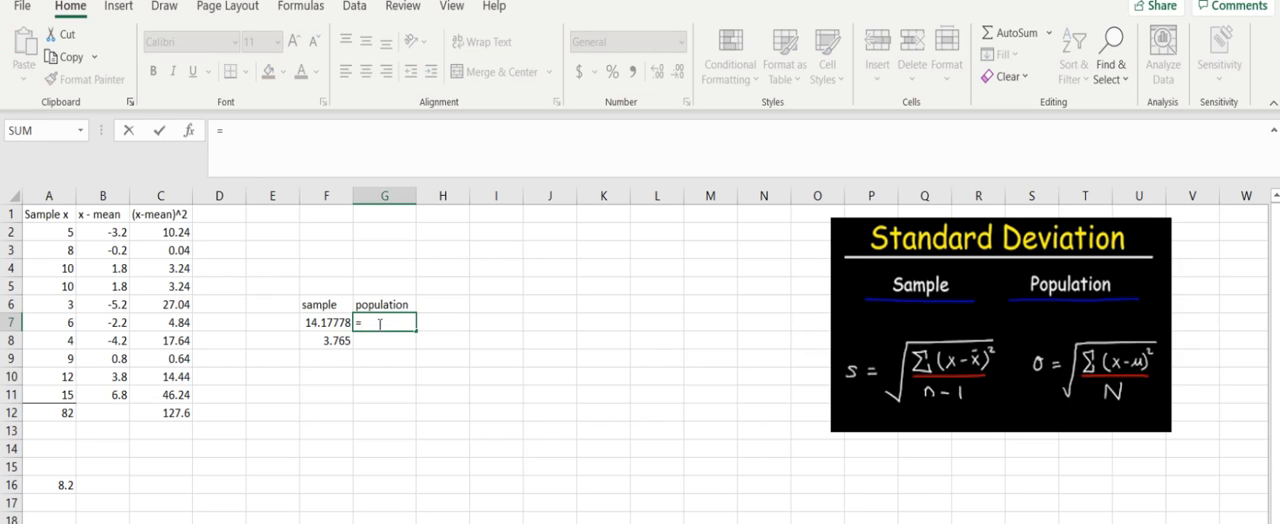
pyautogui.click(159, 413)
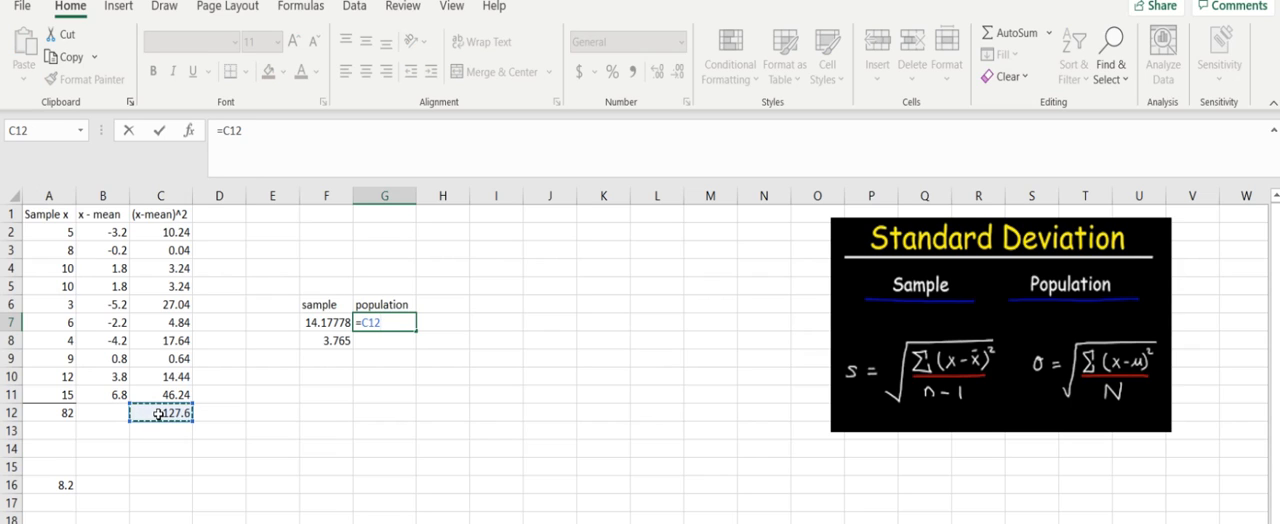
pyautogui.write('/10')
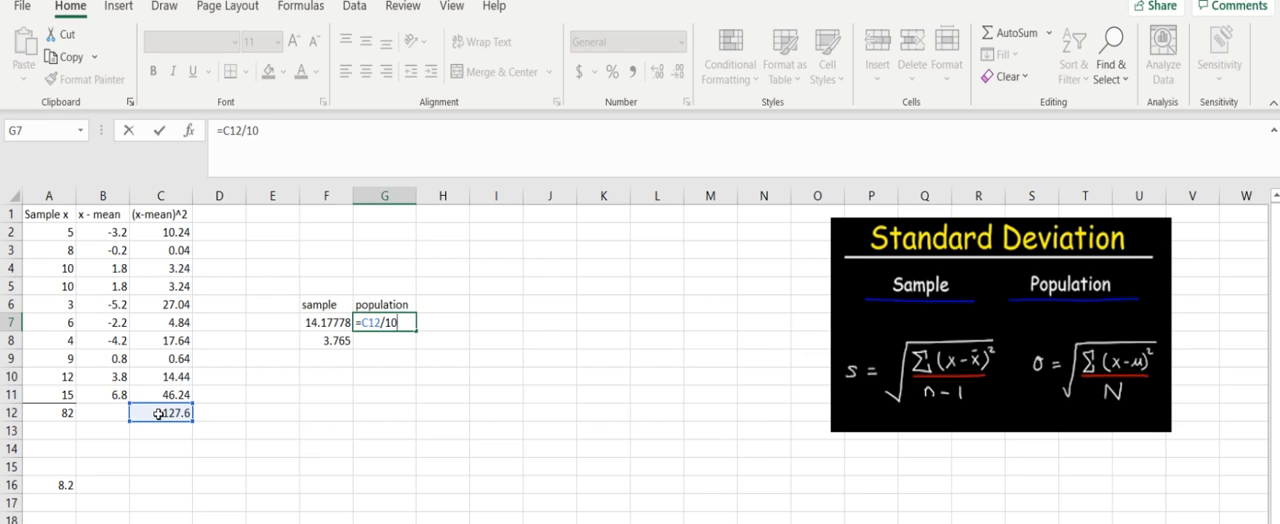
pyautogui.press('Return')
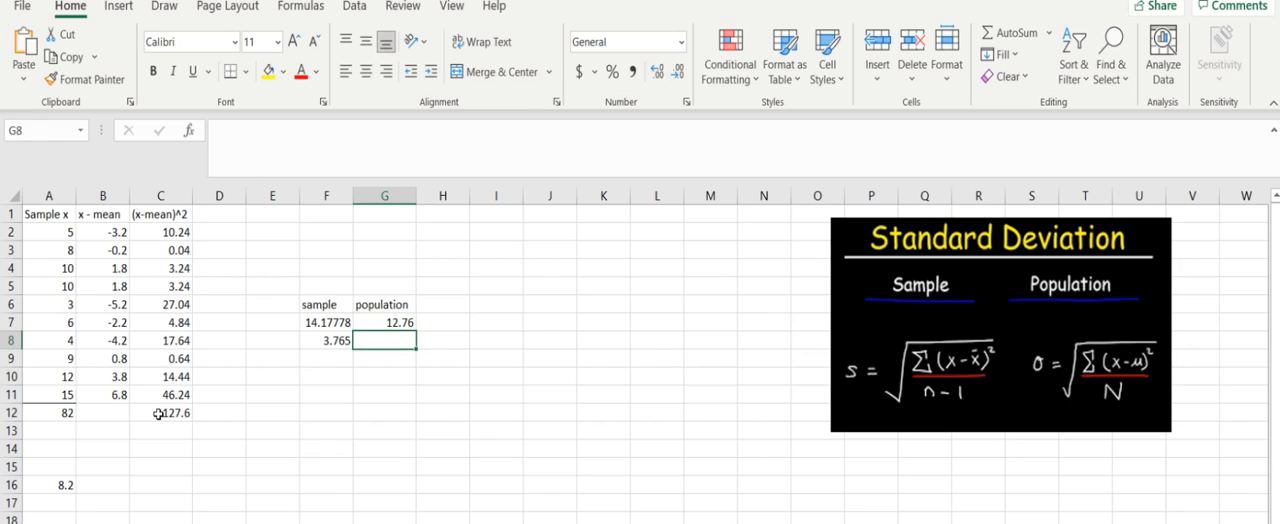
# Step: Calculate the population standard deviation in cell G8 with the formula =SQRT(G7)
pyautogui.write('=sqrt')
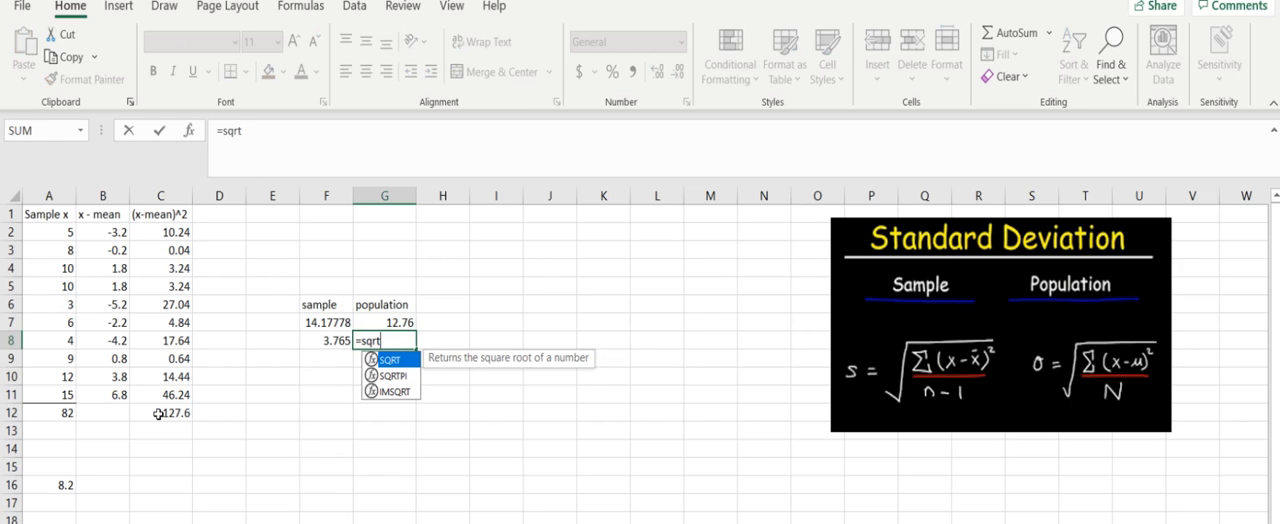
pyautogui.write('(')
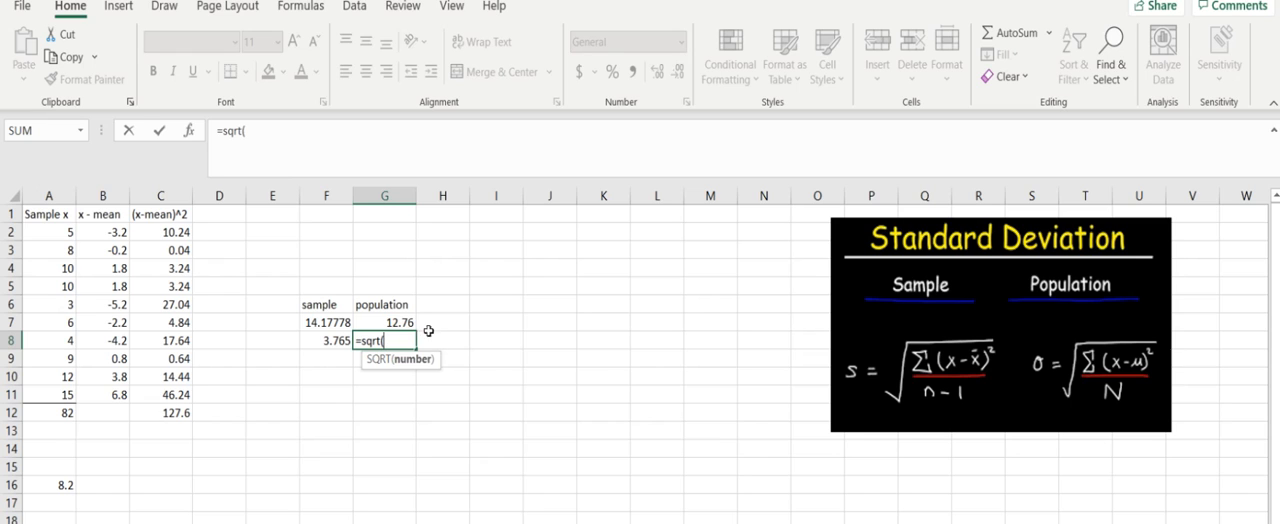
pyautogui.click(367, 319)
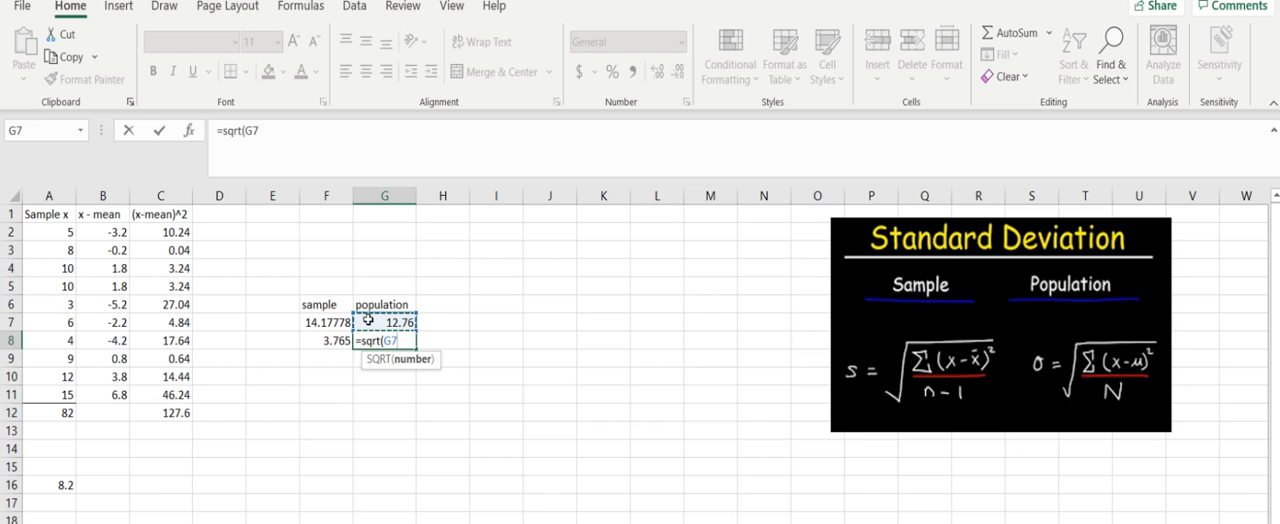
pyautogui.write(')')
pyautogui.press('Return')
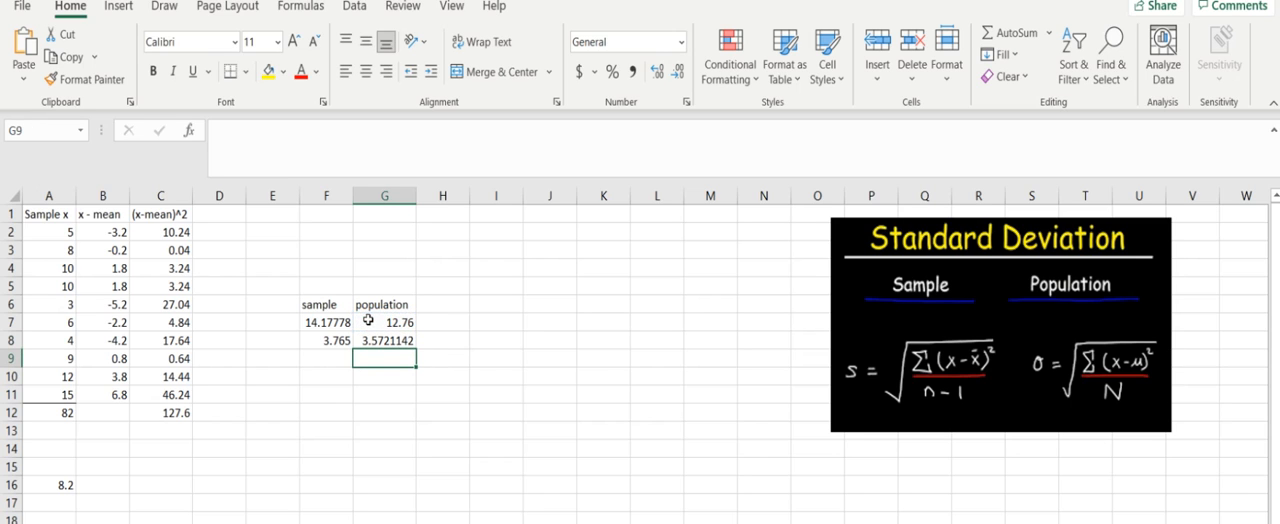
# Step: Reduce the population standard deviation in cell G8 to three decimal places
pyautogui.click(375, 340)
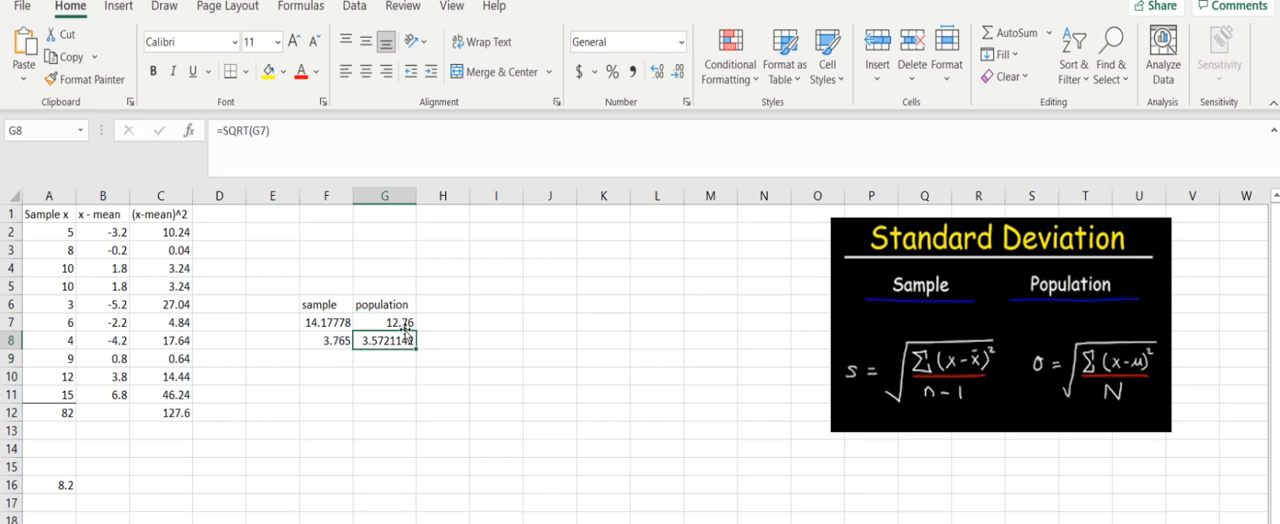
pyautogui.click(676, 74)
pyautogui.click(676, 74)
pyautogui.click(676, 74)
pyautogui.click(676, 74)
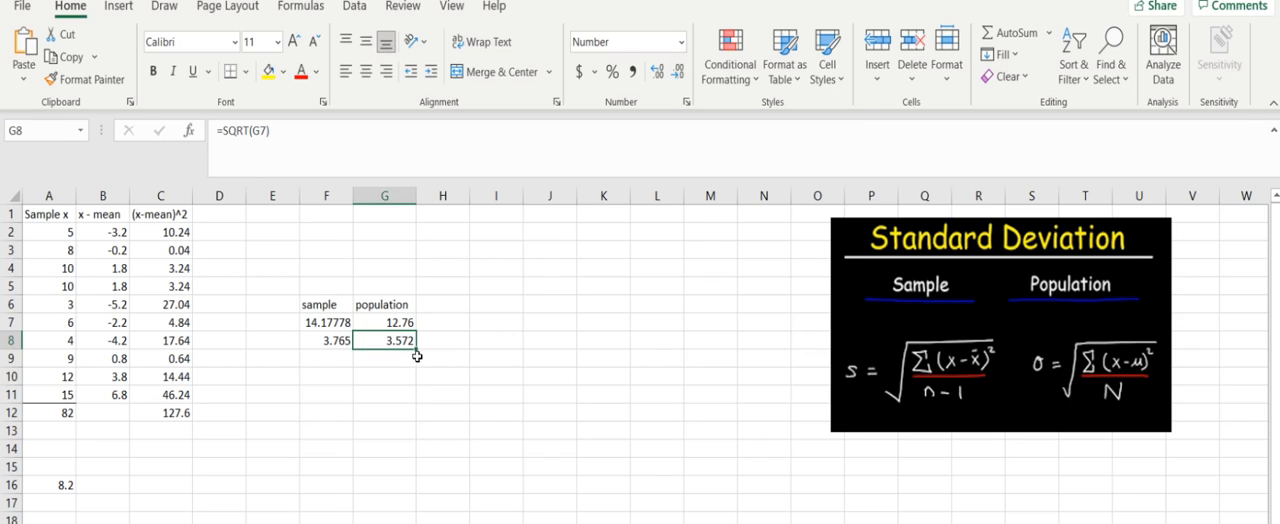